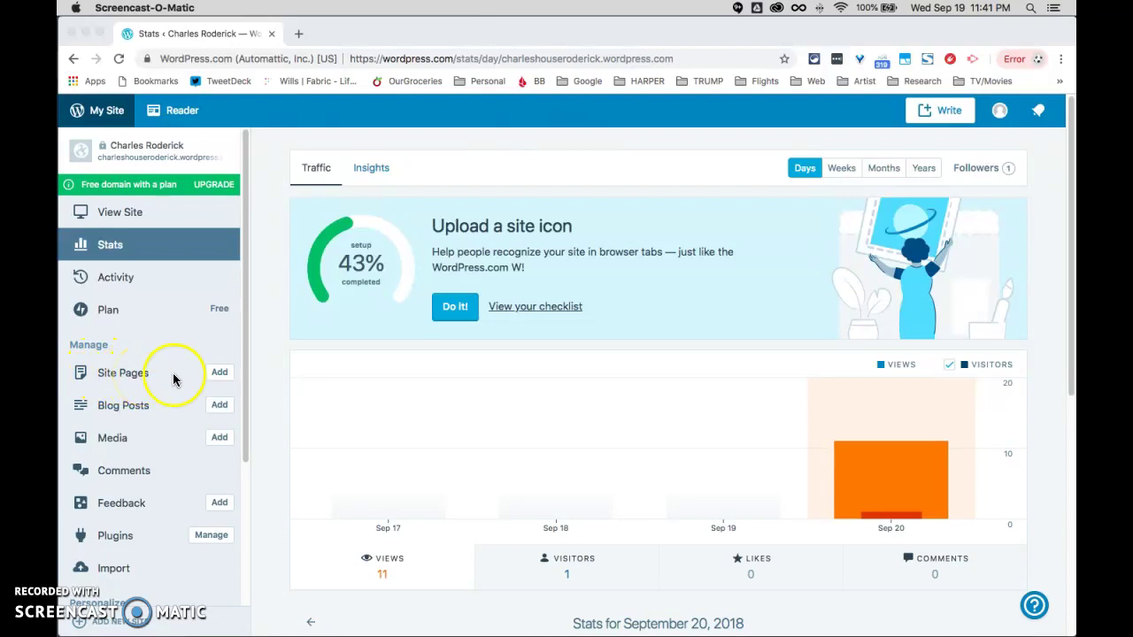
- Add a new site page and title it "Assignments"
{"action": "left_click", "coordinate": [221, 376]}
{"action": "left_click", "coordinate": [221, 376]}
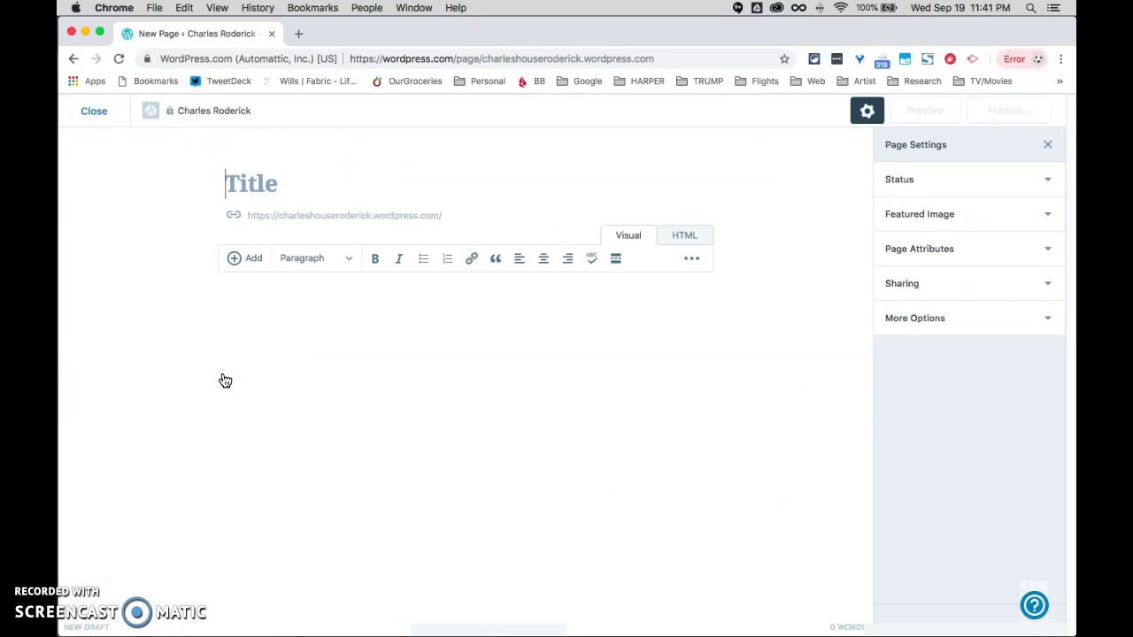
{"action": "type", "text": "A"}
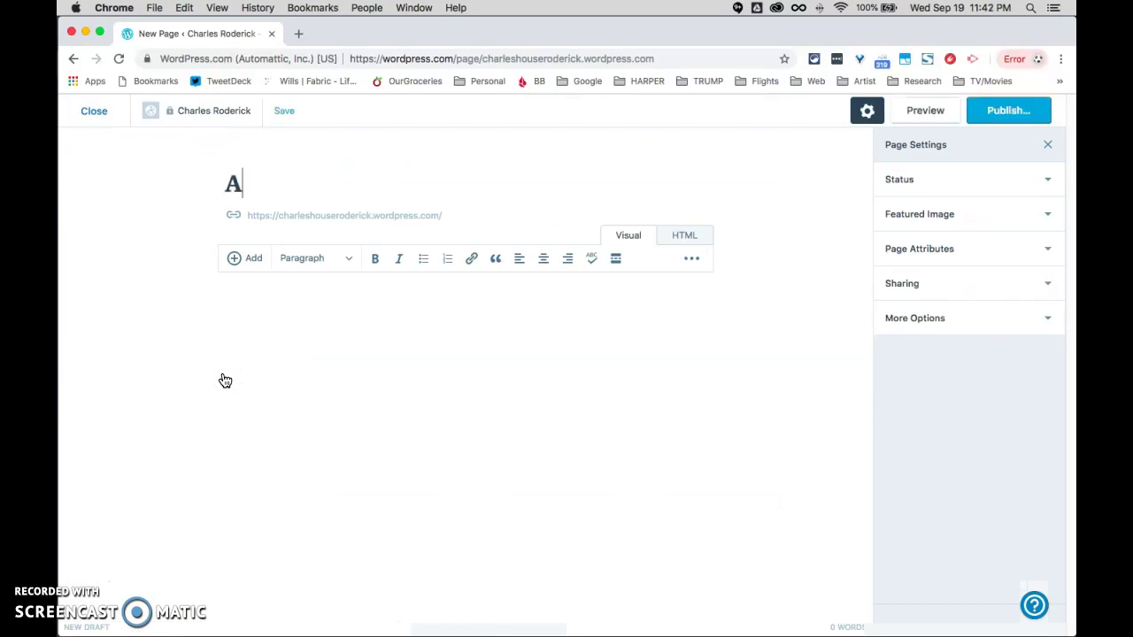
{"action": "type", "text": "ssignments"}
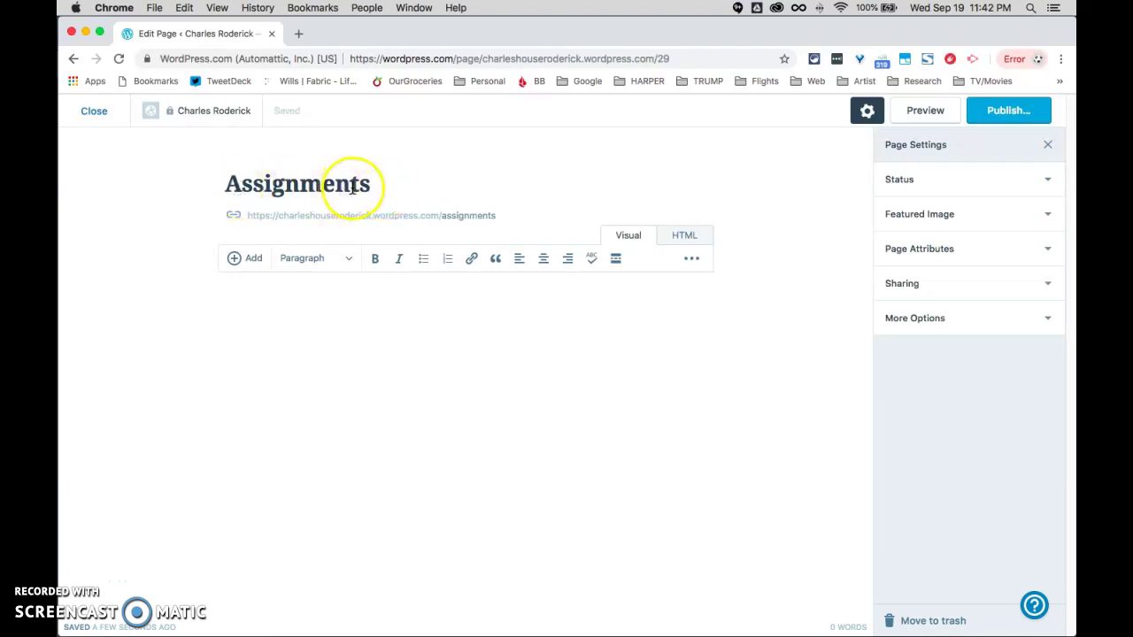
- Publish the Assignments page and close its preview to return to the site dashboard
{"action": "left_click", "coordinate": [1006, 115]}
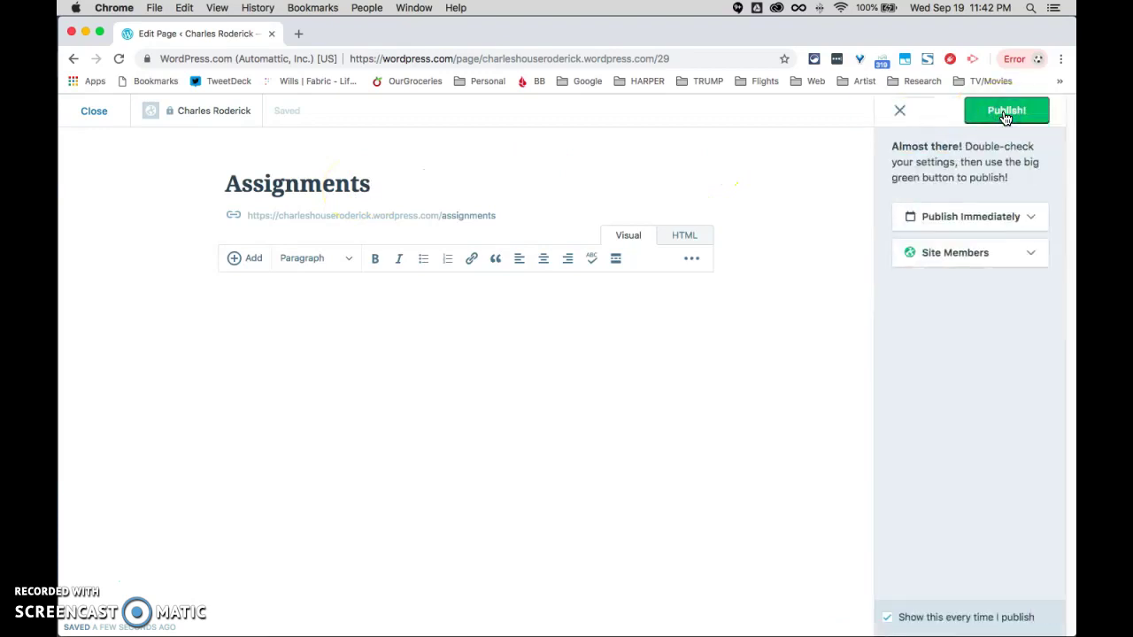
{"action": "left_click", "coordinate": [1006, 115]}
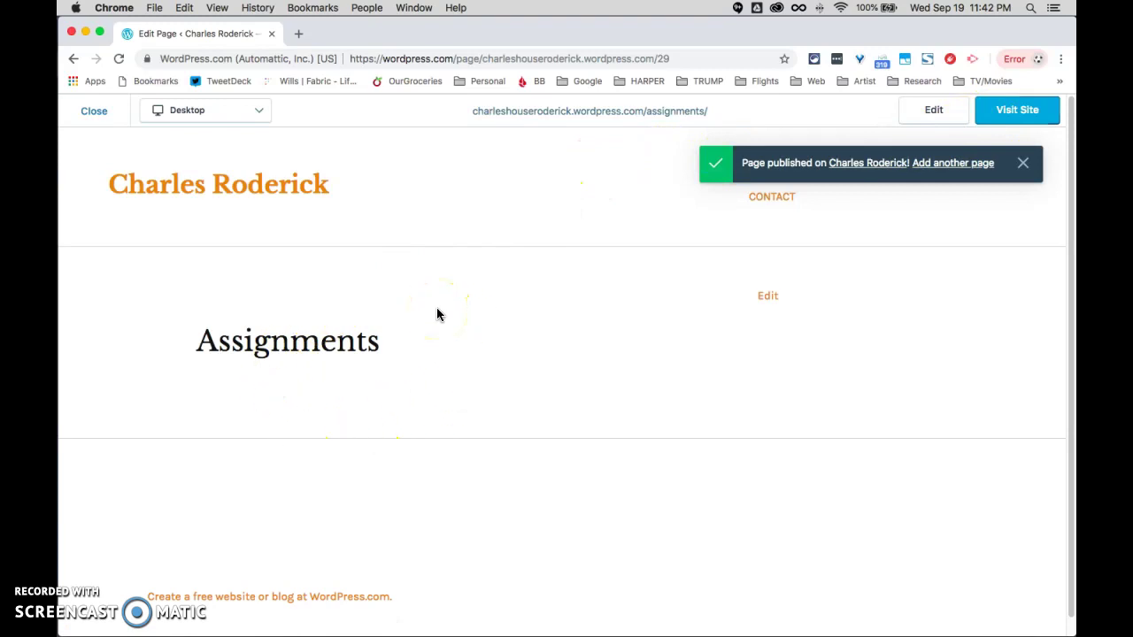
{"action": "left_click", "coordinate": [94, 117]}
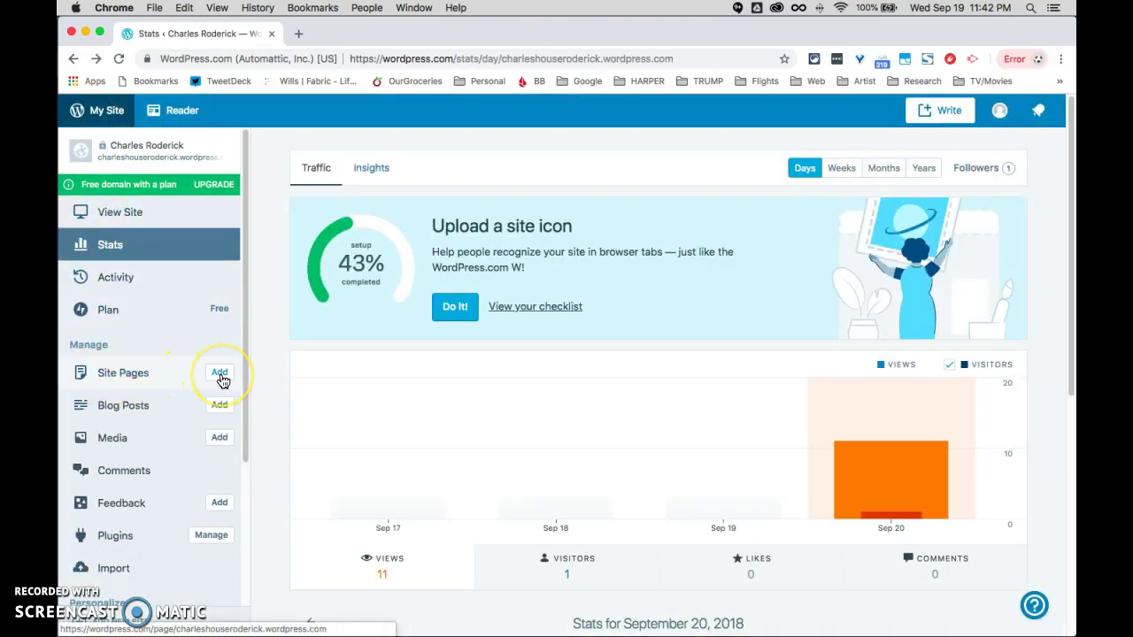
- Add another site page and title it "Short 1"
{"action": "left_click", "coordinate": [220, 374]}
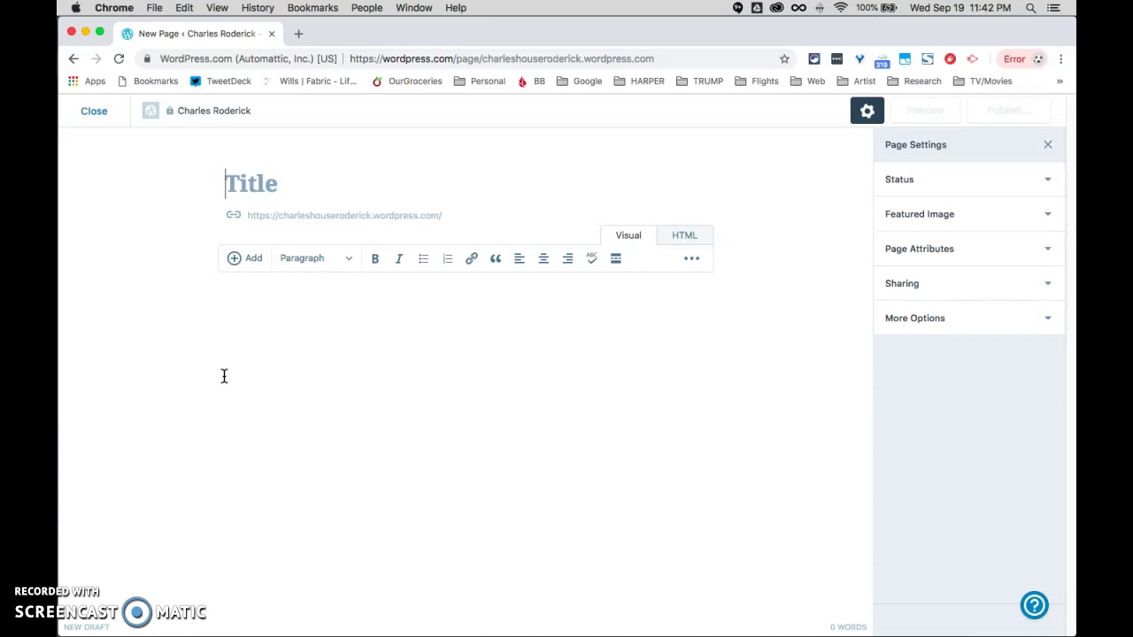
{"action": "type", "text": "Short 1"}
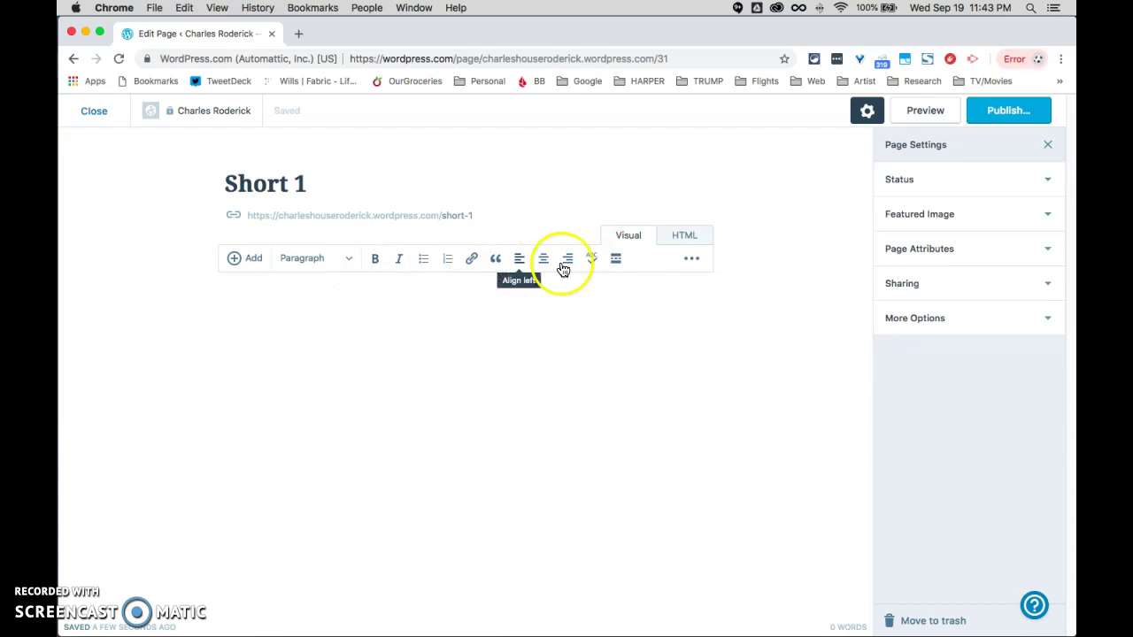
- Examine the page editor's HTML and visual modes, its extended formatting tools and the kinds of content it can insert
{"action": "left_click", "coordinate": [684, 238]}
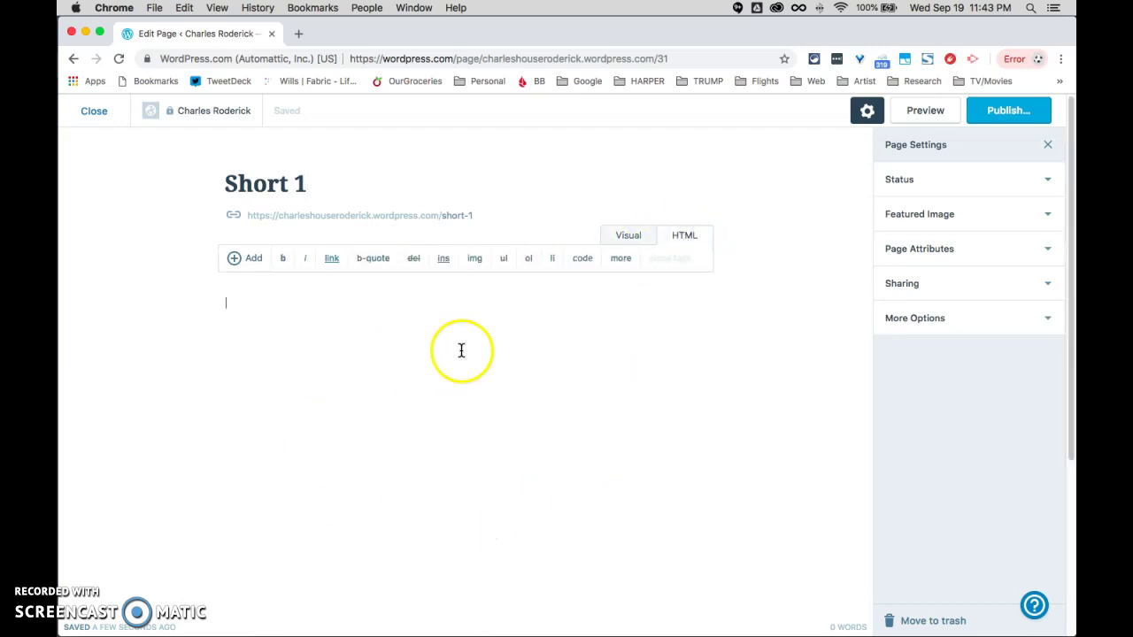
{"action": "left_click", "coordinate": [529, 409]}
{"action": "left_click", "coordinate": [626, 237]}
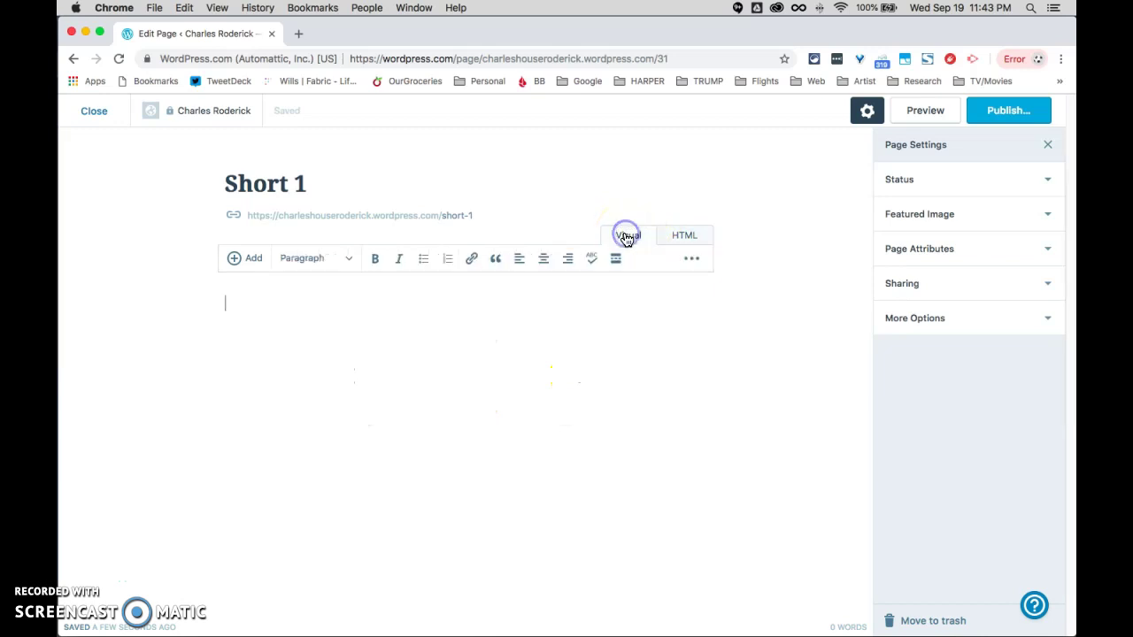
{"action": "left_click", "coordinate": [692, 261]}
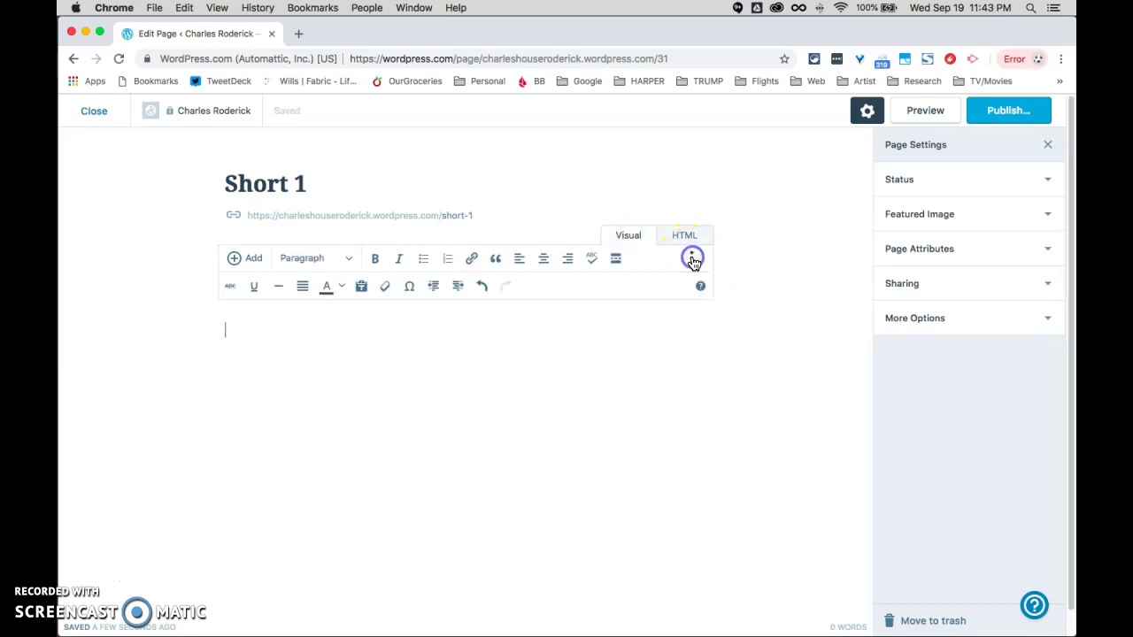
{"action": "left_click", "coordinate": [692, 258]}
{"action": "left_click", "coordinate": [693, 258]}
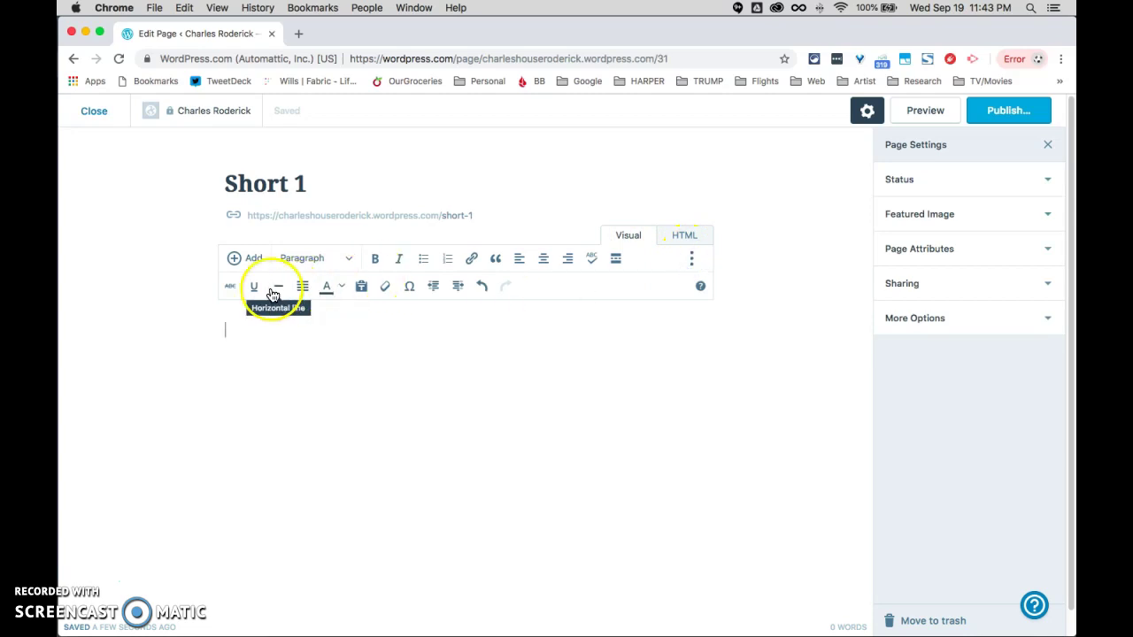
{"action": "left_click", "coordinate": [690, 259]}
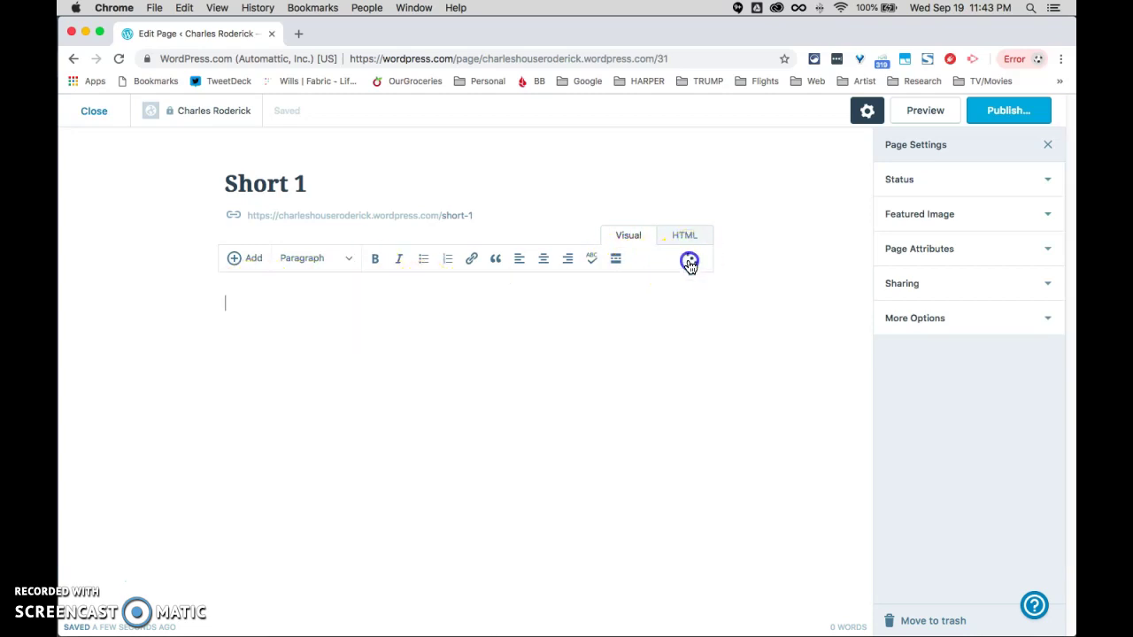
{"action": "left_click", "coordinate": [235, 260]}
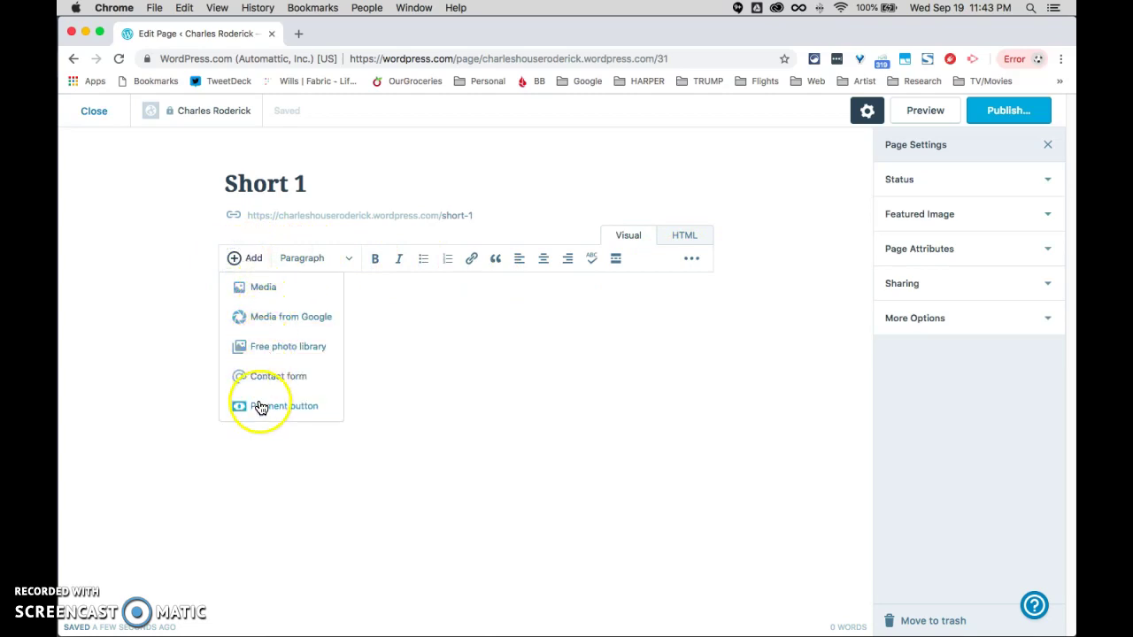
{"action": "left_click", "coordinate": [235, 260]}
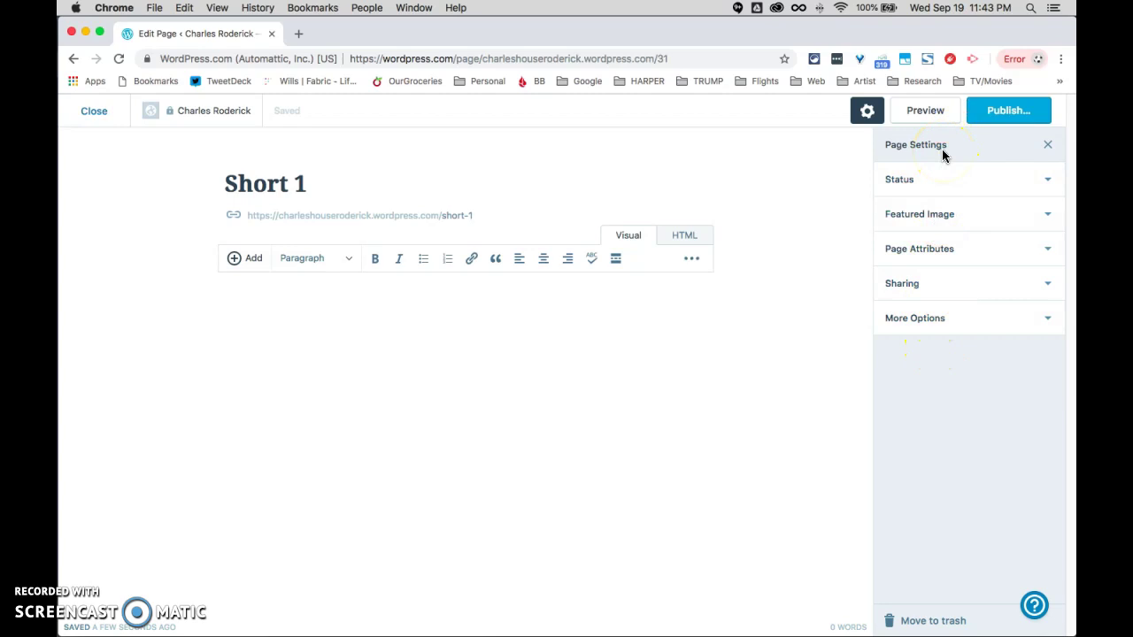
- Open the media library to add images to the Short 1 page
{"action": "left_click", "coordinate": [235, 262]}
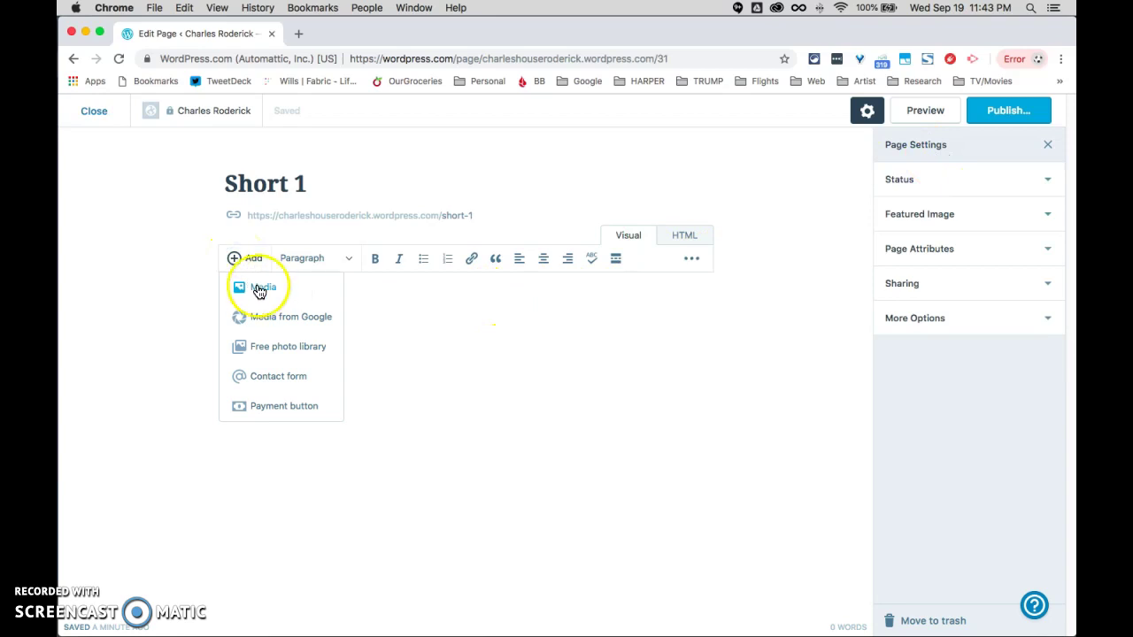
{"action": "left_click", "coordinate": [260, 292]}
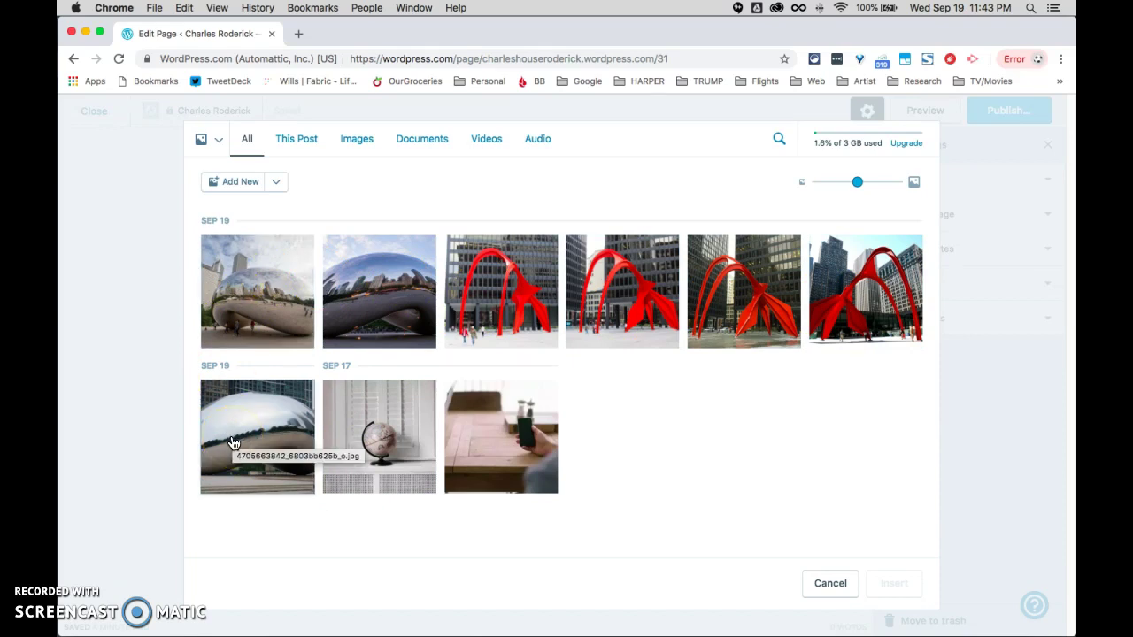
{"action": "mouse_move", "coordinate": [190, 628]}
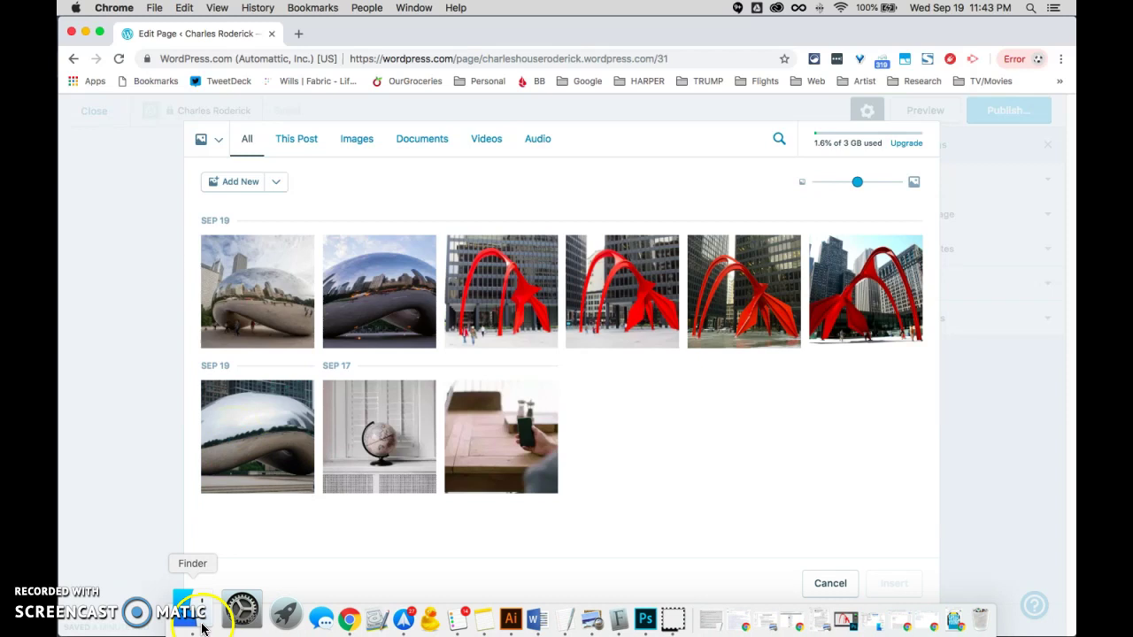
{"action": "left_click", "coordinate": [235, 184]}
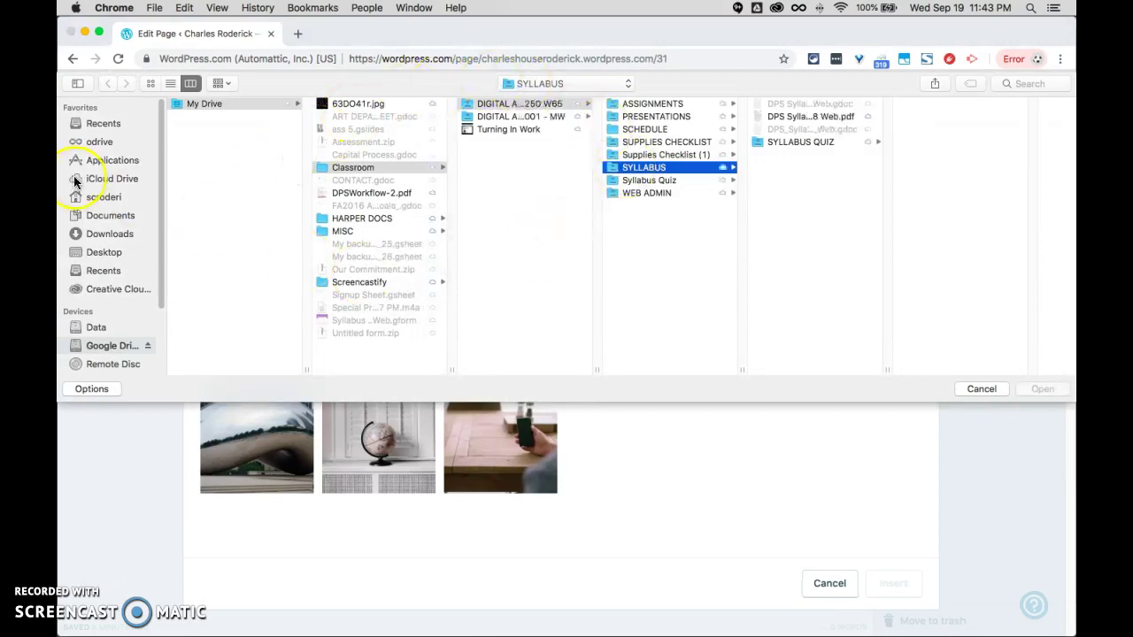
{"action": "left_click", "coordinate": [93, 251]}
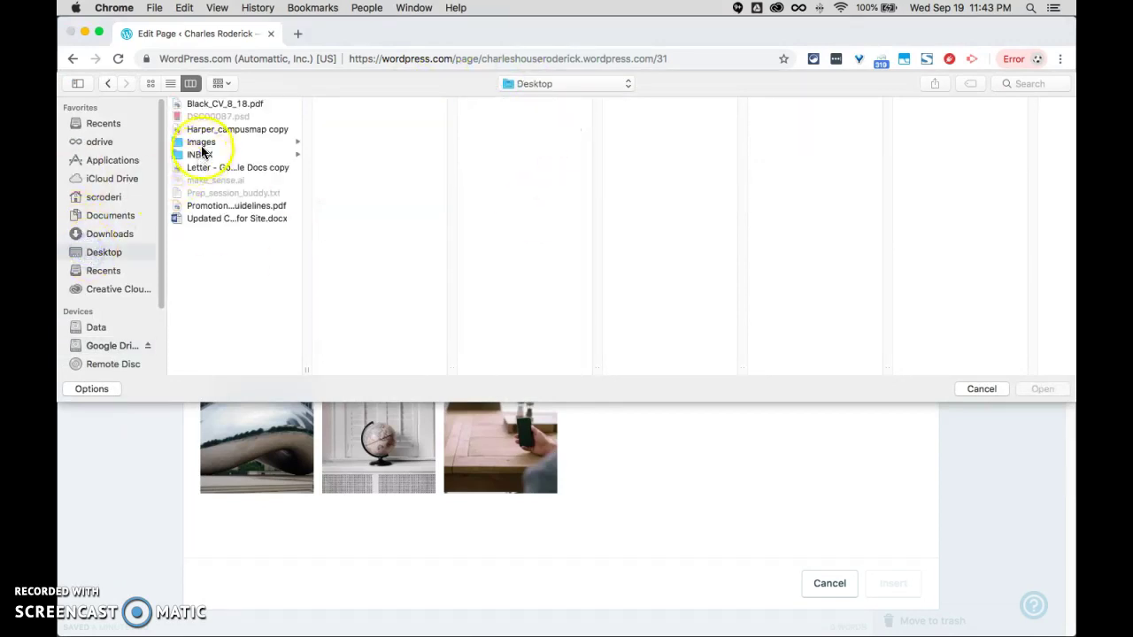
{"action": "left_click", "coordinate": [198, 142]}
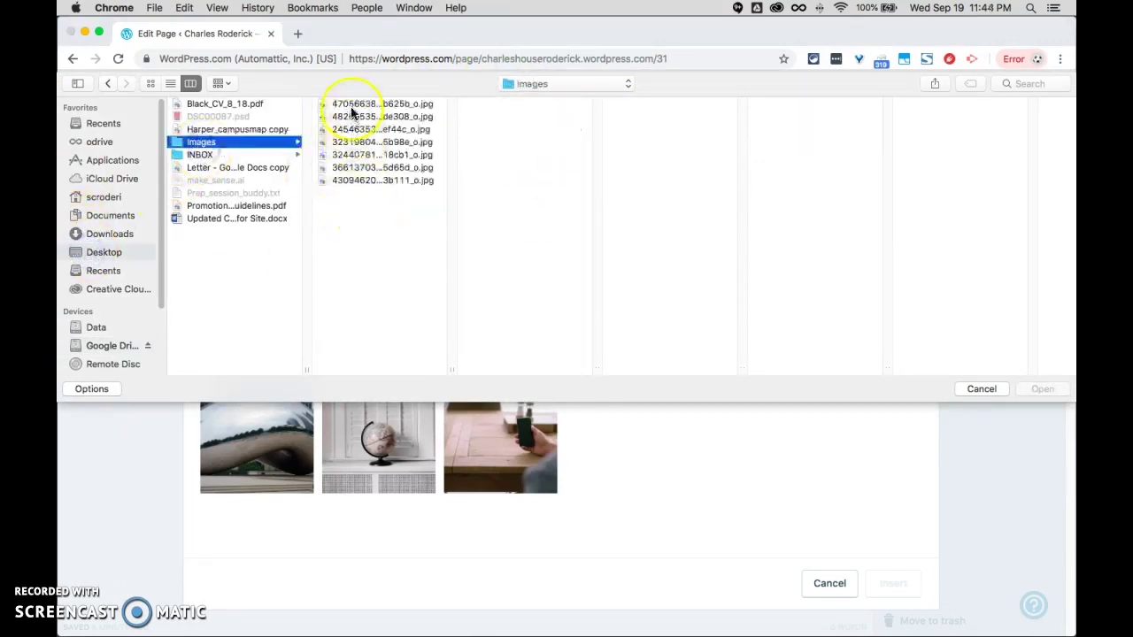
{"action": "key", "text": "super+a"}
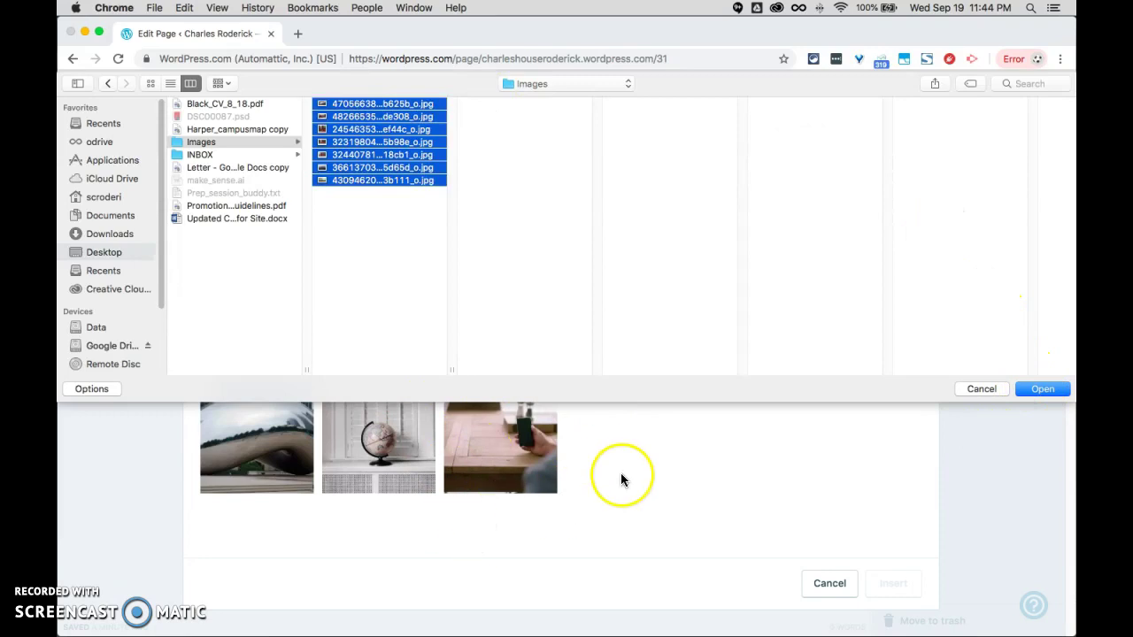
{"action": "left_click", "coordinate": [979, 387]}
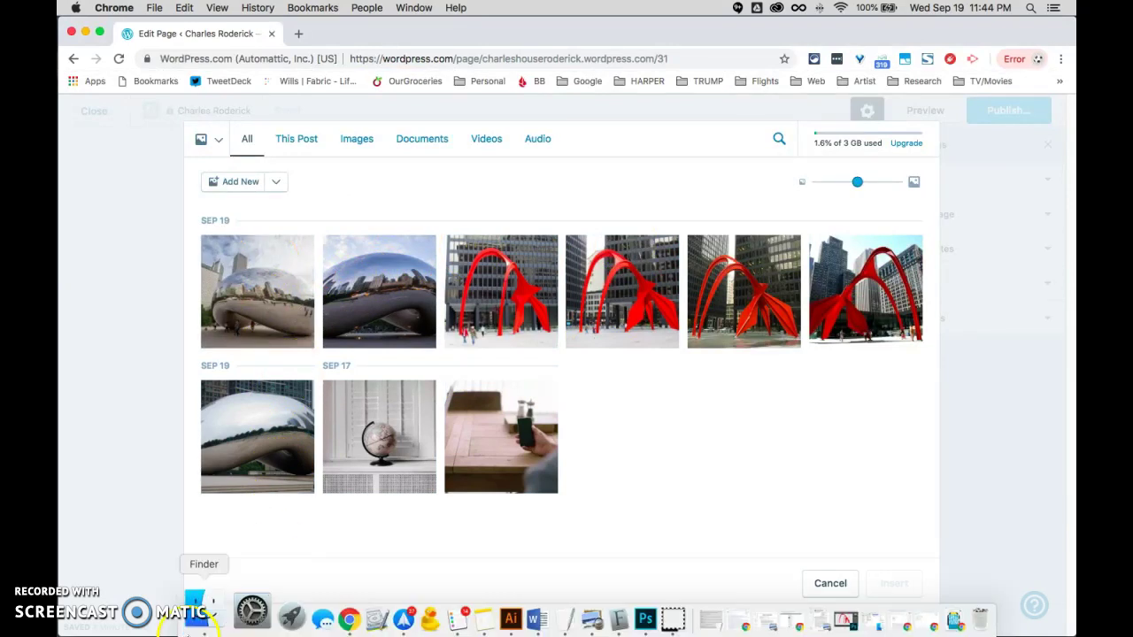
- Switch to Finder, select all seven photos in the Images folder and upload them to the WordPress media library
{"action": "left_click", "coordinate": [195, 615]}
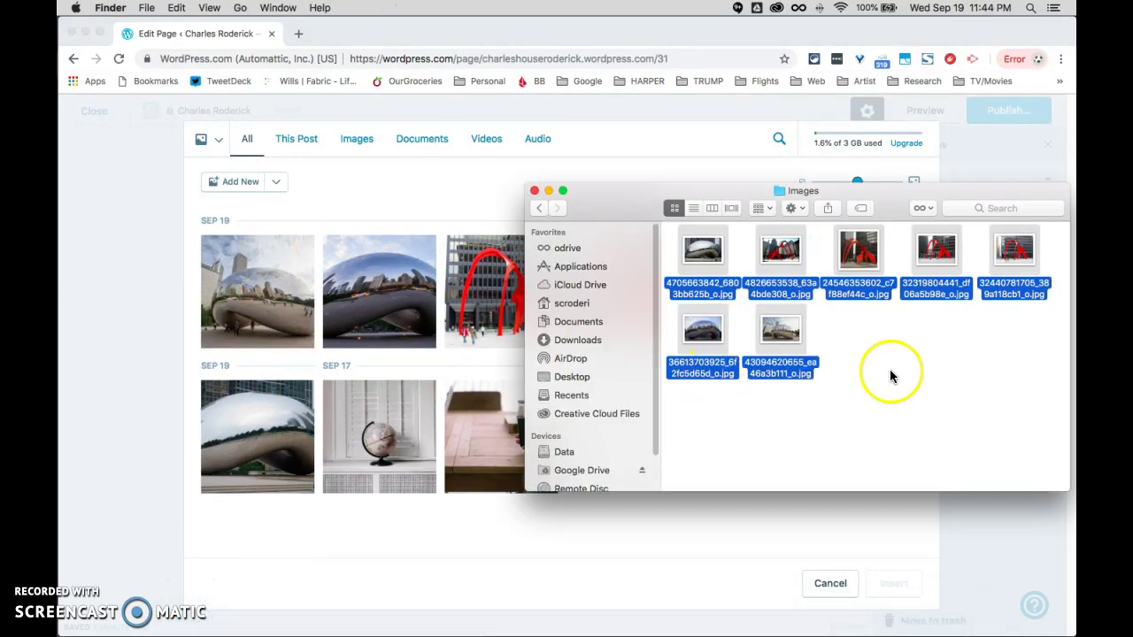
{"action": "left_click", "coordinate": [994, 350]}
{"action": "left_click_drag", "start_coordinate": [1022, 381], "coordinate": [705, 244]}
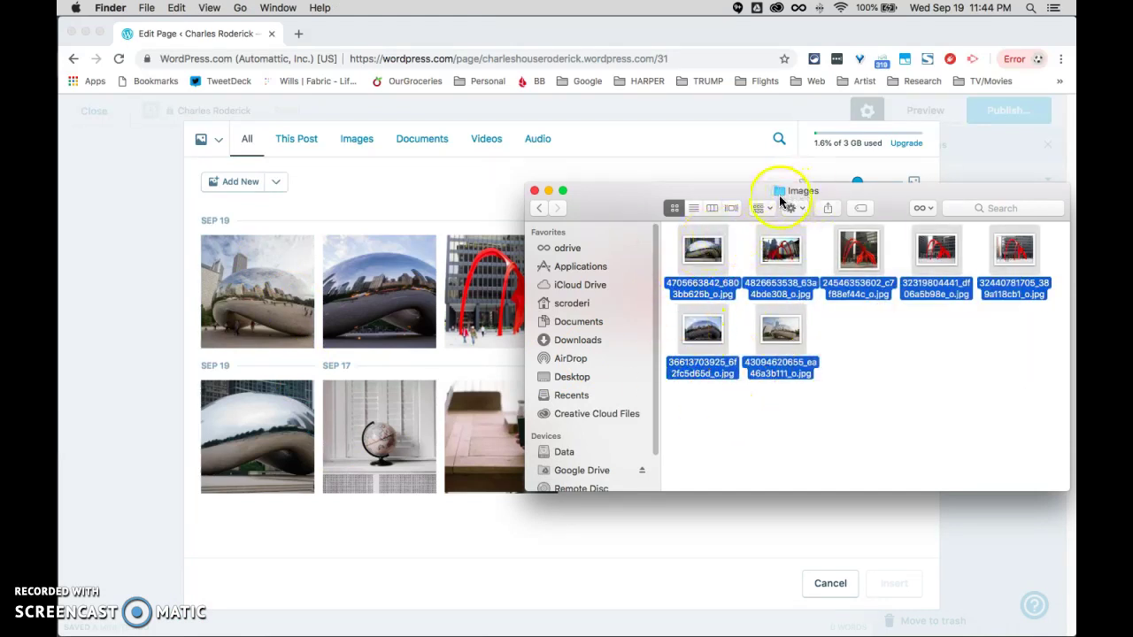
{"action": "left_click_drag", "start_coordinate": [698, 329], "coordinate": [406, 332]}
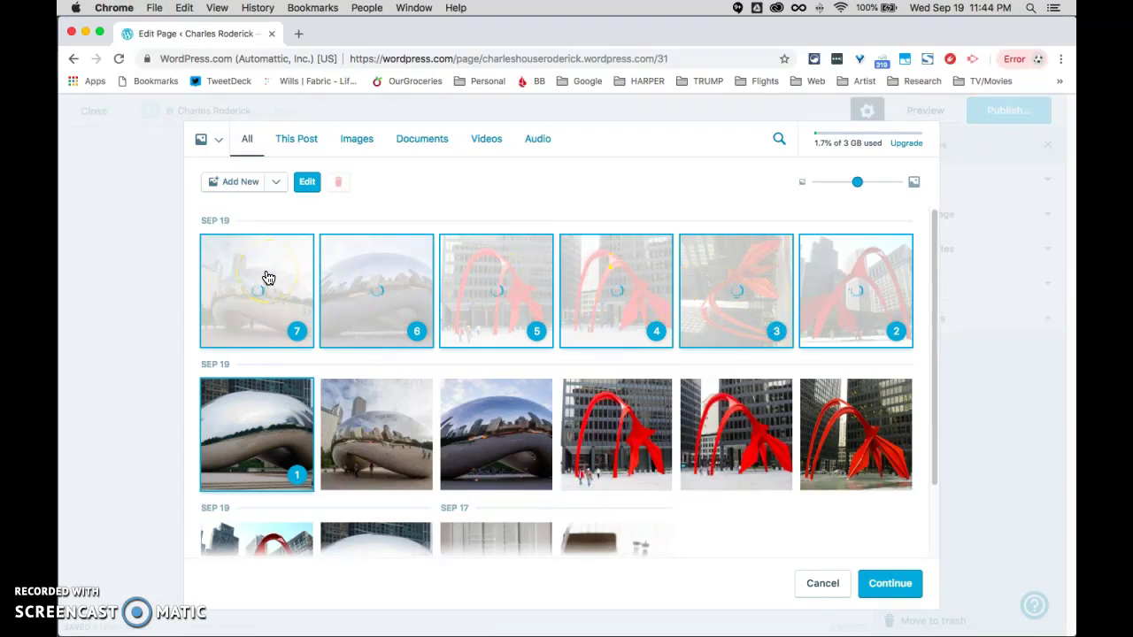
- Clear the selection of the newly uploaded images in the media library
{"action": "left_click", "coordinate": [365, 432]}
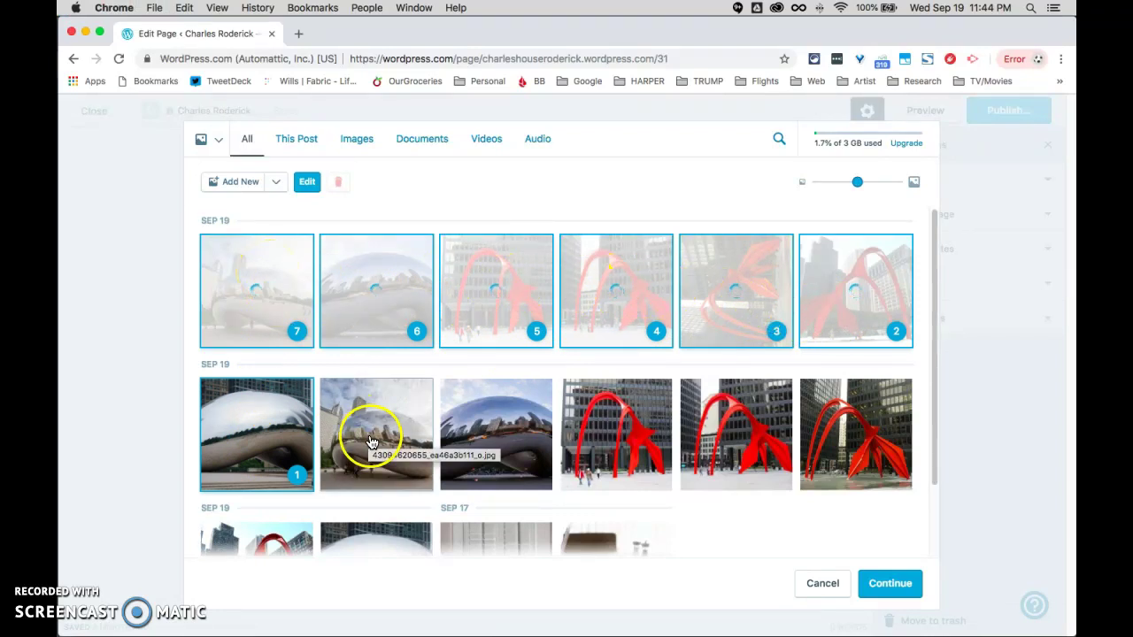
{"action": "left_click", "coordinate": [402, 453]}
{"action": "left_click", "coordinate": [271, 455]}
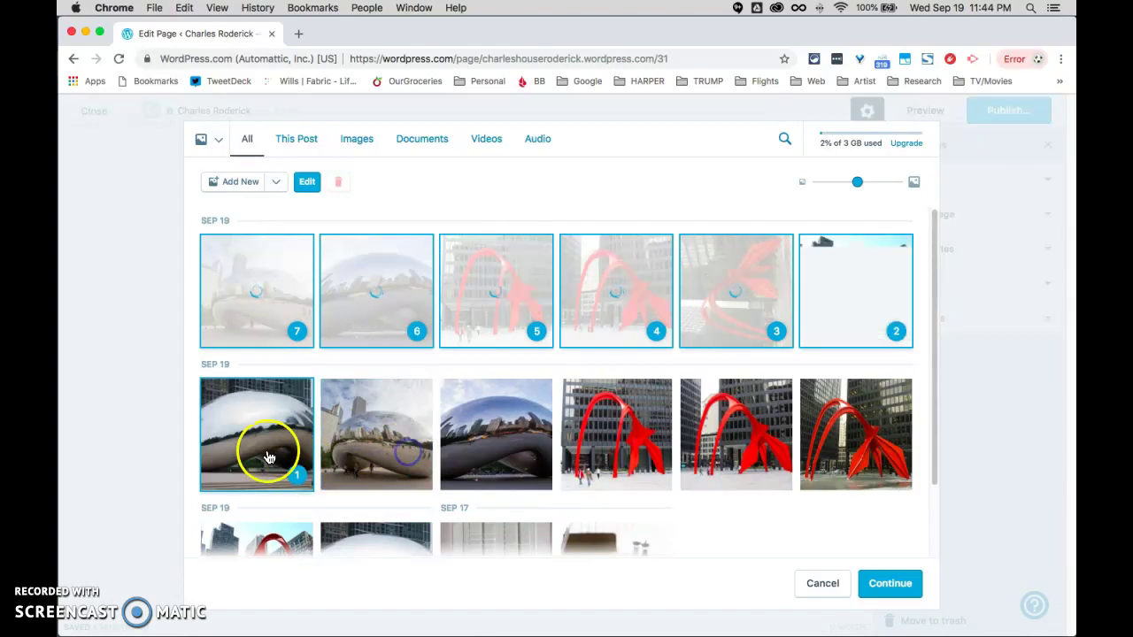
{"action": "left_click", "coordinate": [748, 319]}
{"action": "left_click", "coordinate": [623, 311]}
{"action": "left_click", "coordinate": [505, 315]}
{"action": "left_click", "coordinate": [287, 320]}
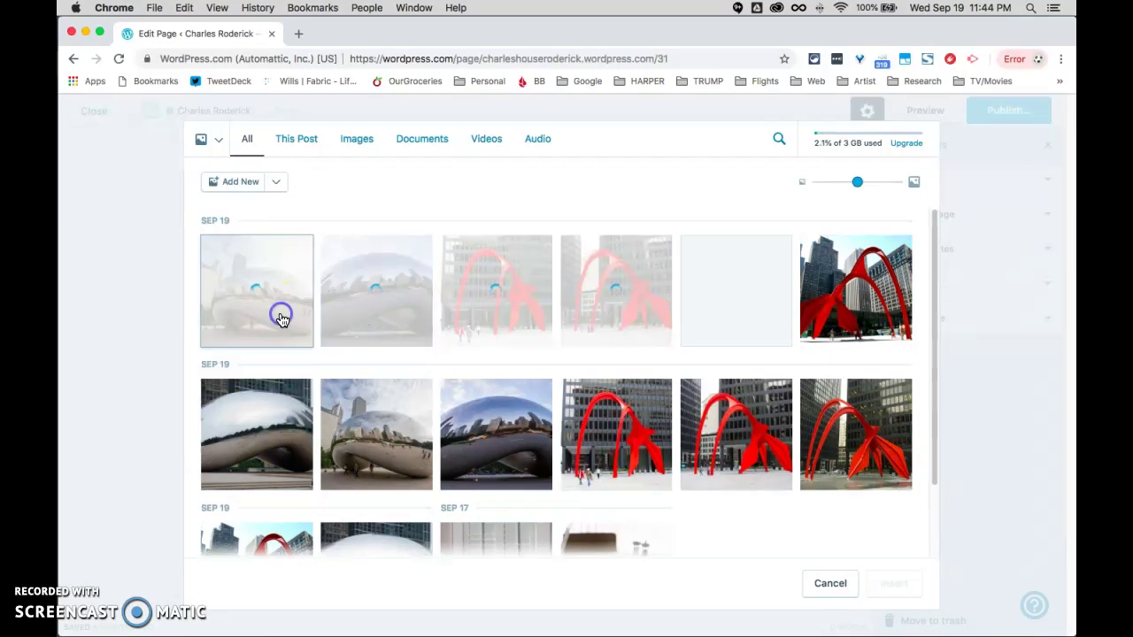
- Select the seven newly uploaded images in displayed order, from the first Bean photo through the Bean close-up, and reduce the thumbnail size
{"action": "left_click", "coordinate": [284, 319]}
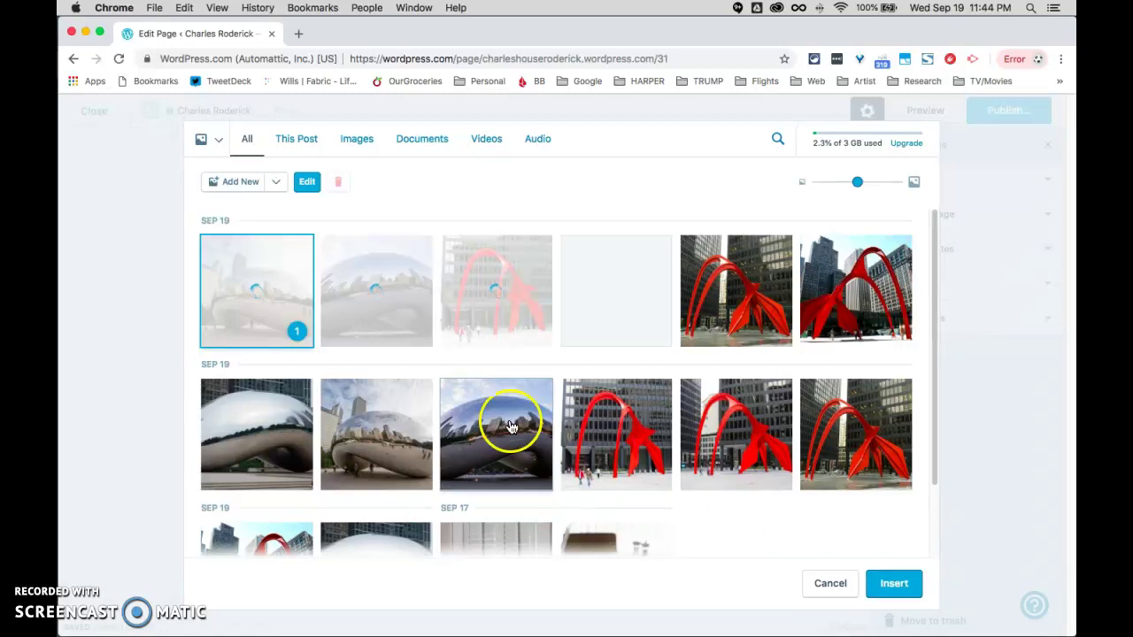
{"action": "left_click", "coordinate": [398, 307]}
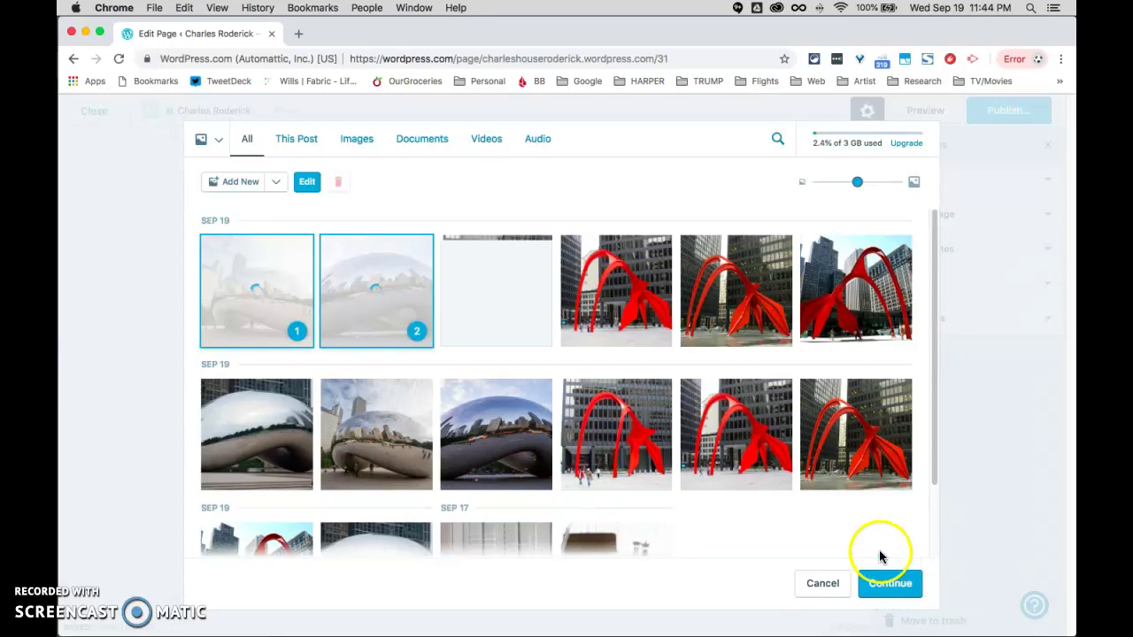
{"action": "left_click", "coordinate": [498, 321]}
{"action": "left_click", "coordinate": [642, 324]}
{"action": "left_click", "coordinate": [724, 332]}
{"action": "left_click", "coordinate": [853, 333]}
{"action": "left_click", "coordinate": [273, 412]}
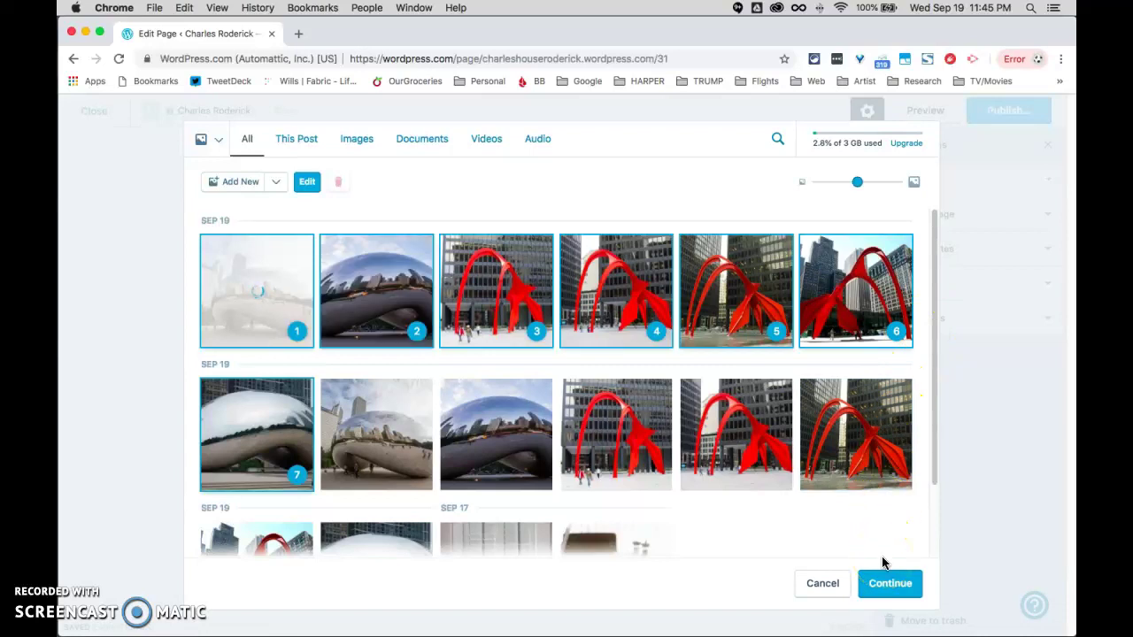
{"action": "mouse_move", "coordinate": [857, 181]}
{"action": "left_mouse_down"}
{"action": "mouse_move", "coordinate": [833, 186]}
{"action": "mouse_move", "coordinate": [872, 184]}
{"action": "mouse_move", "coordinate": [845, 182]}
{"action": "left_mouse_up"}
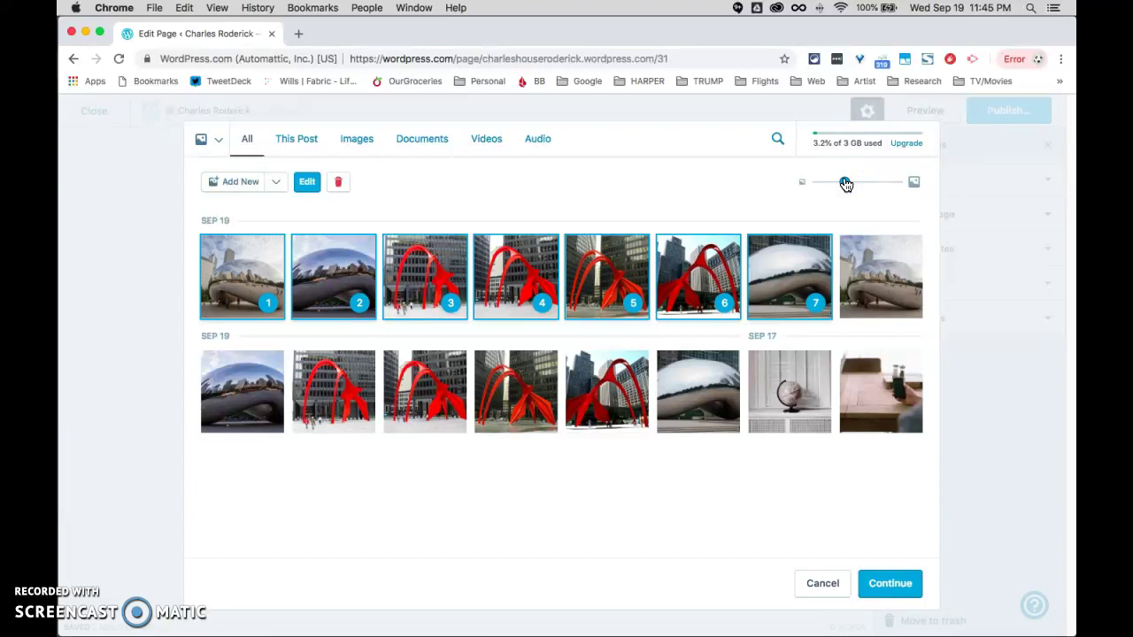
- Continue to the gallery settings with the seven selected images and try the Thumbnail Grid layout
{"action": "left_click", "coordinate": [884, 584]}
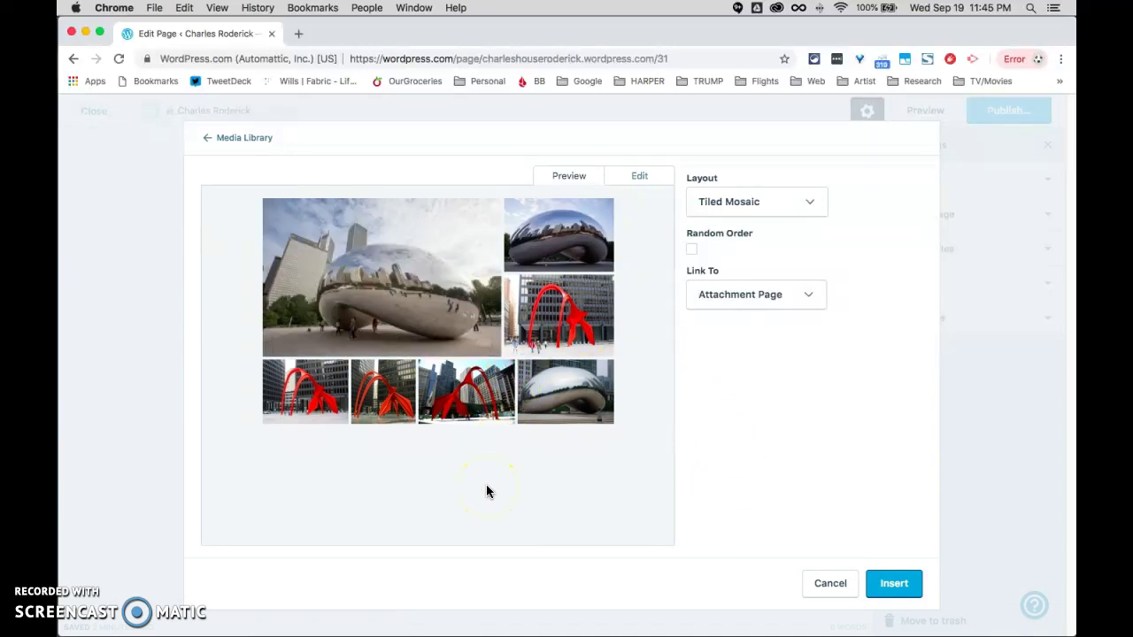
{"action": "left_click", "coordinate": [741, 202]}
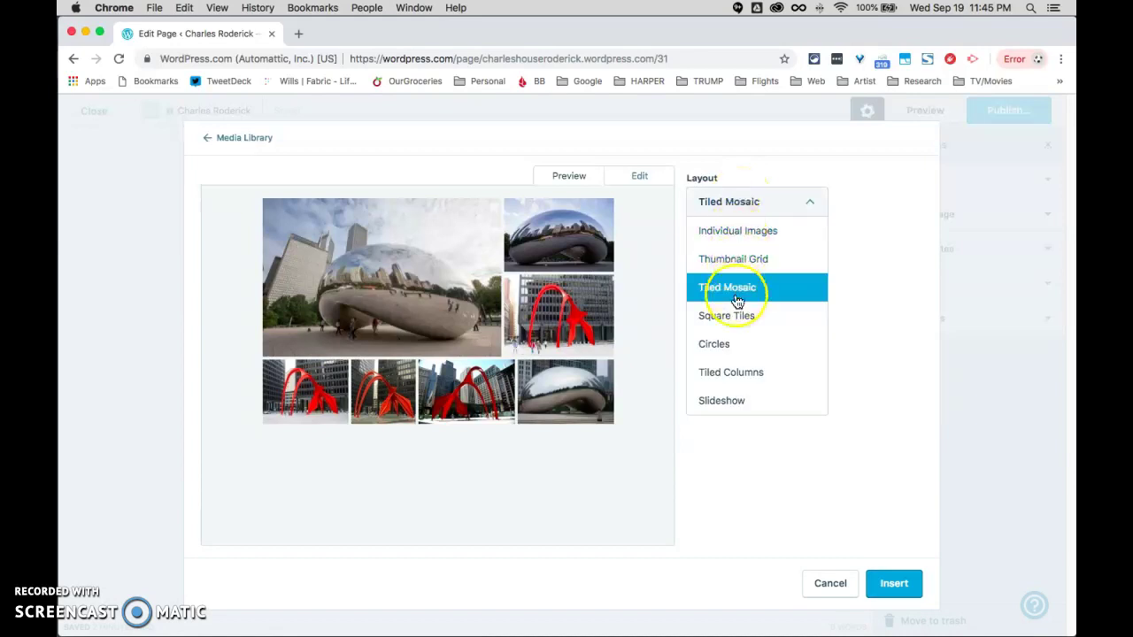
{"action": "left_click", "coordinate": [721, 259]}
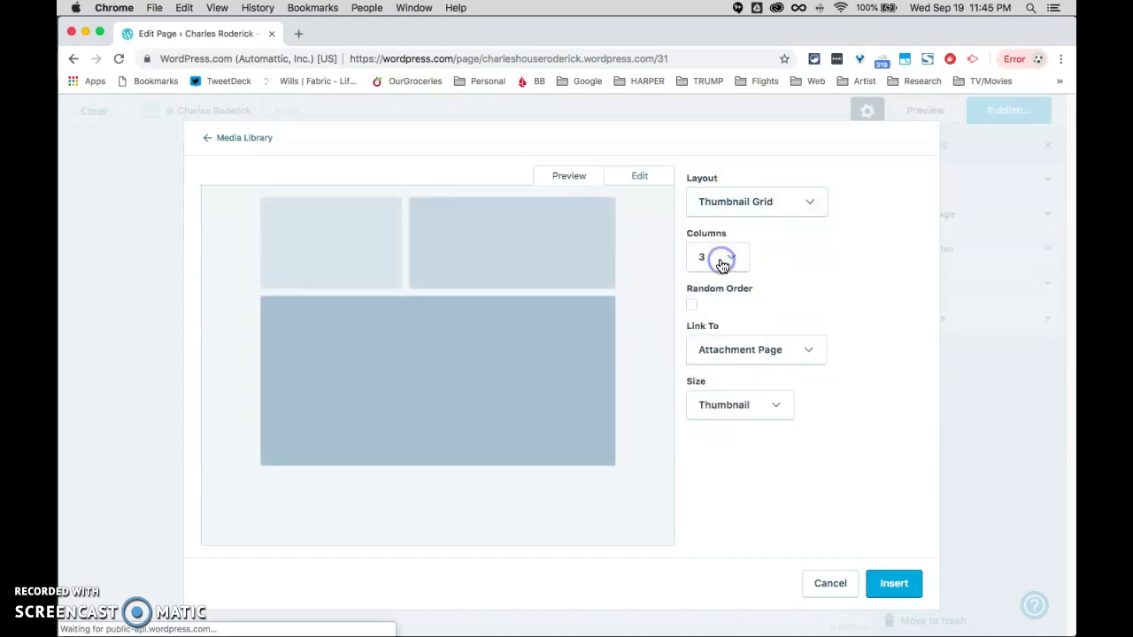
- Try the Circles gallery layout with 5 columns and look over its preview
{"action": "left_click", "coordinate": [758, 201]}
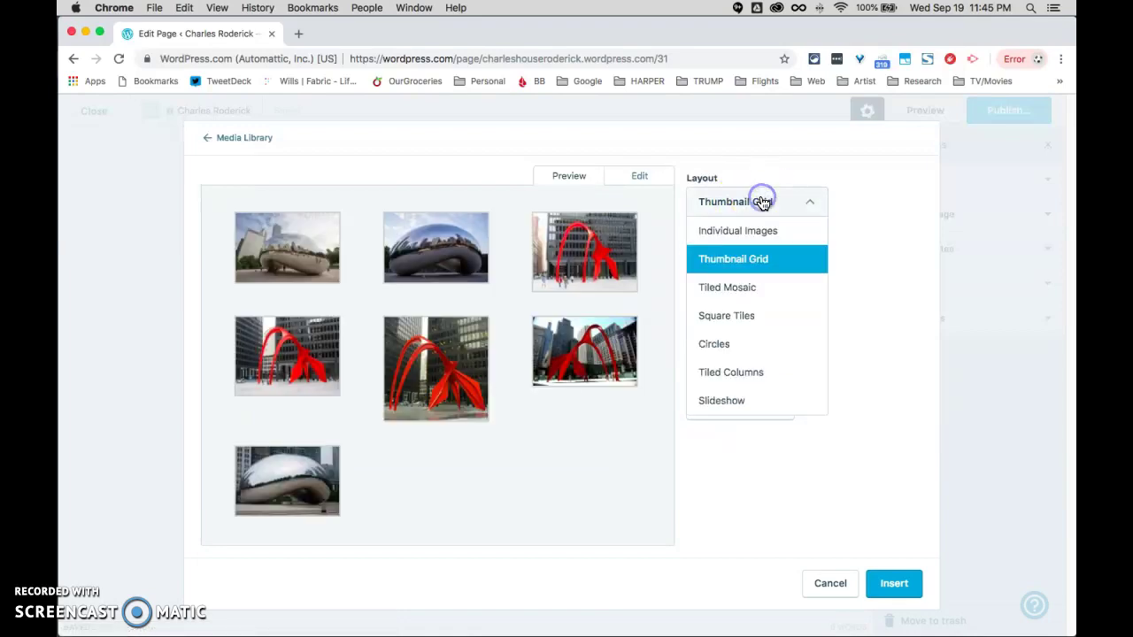
{"action": "left_click", "coordinate": [724, 348]}
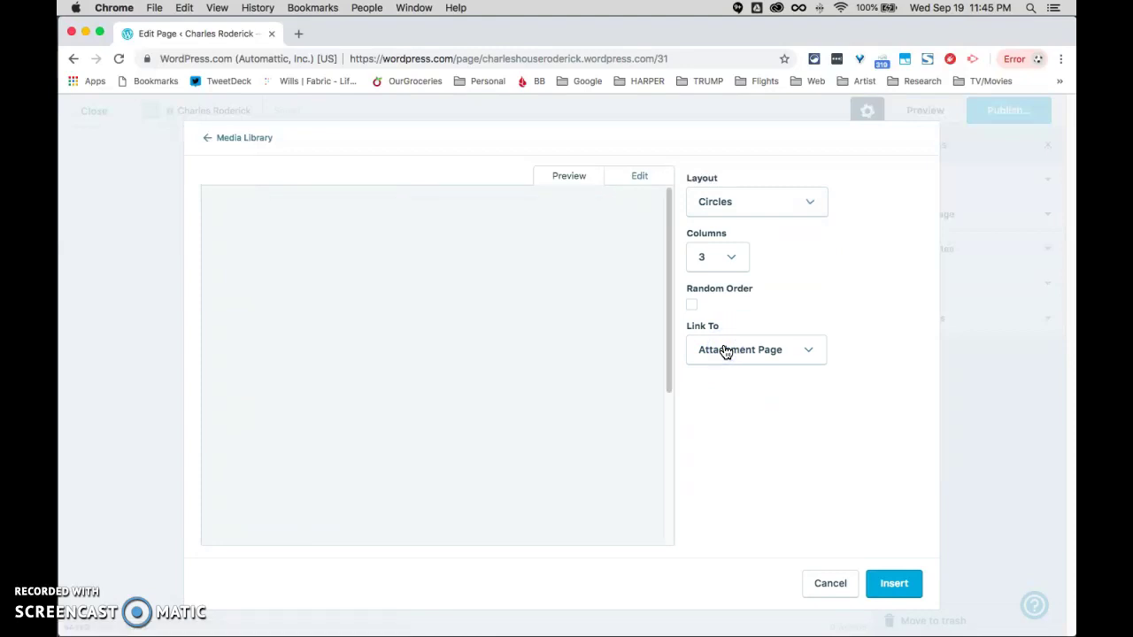
{"action": "scroll", "coordinate": [531, 386], "scroll_direction": "down", "scroll_amount": 5}
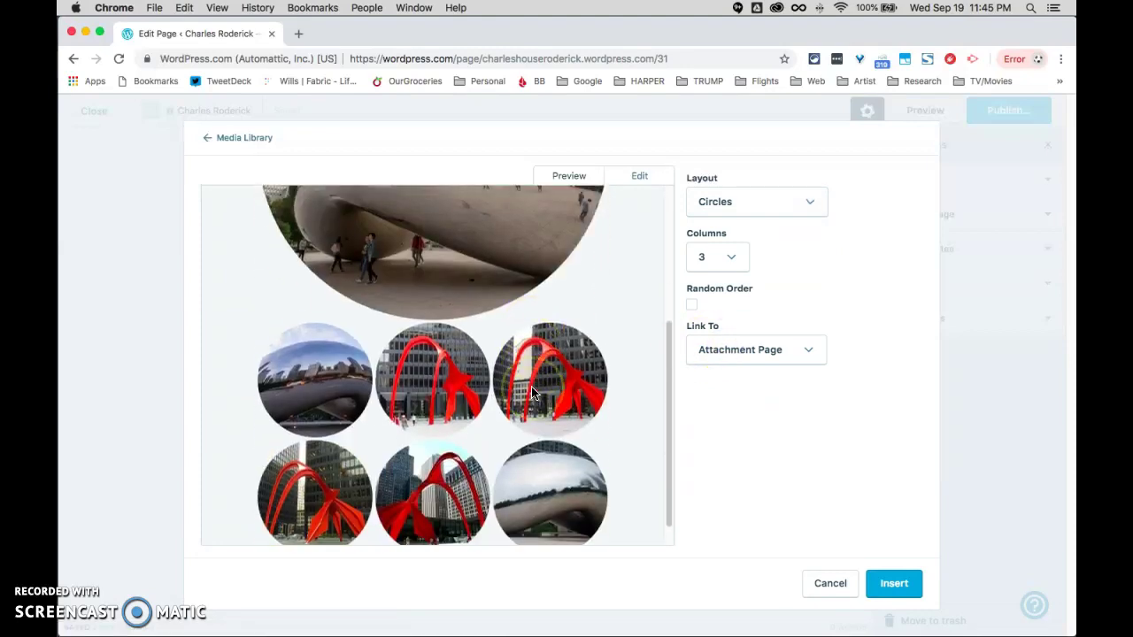
{"action": "scroll", "coordinate": [531, 386], "scroll_direction": "up", "scroll_amount": 5}
{"action": "scroll", "coordinate": [532, 393], "scroll_direction": "up", "scroll_amount": 1}
{"action": "left_click", "coordinate": [726, 257]}
{"action": "left_click", "coordinate": [701, 399]}
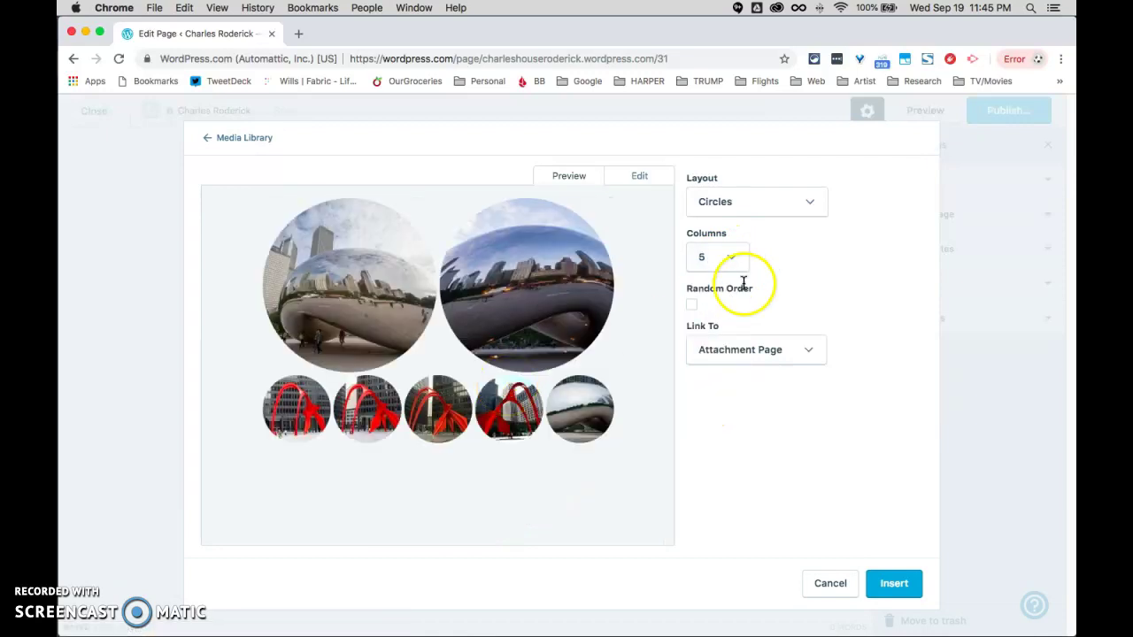
- Try the Slideshow layout, and set the gallery layout back to Tiled Mosaic
{"action": "left_click", "coordinate": [752, 203]}
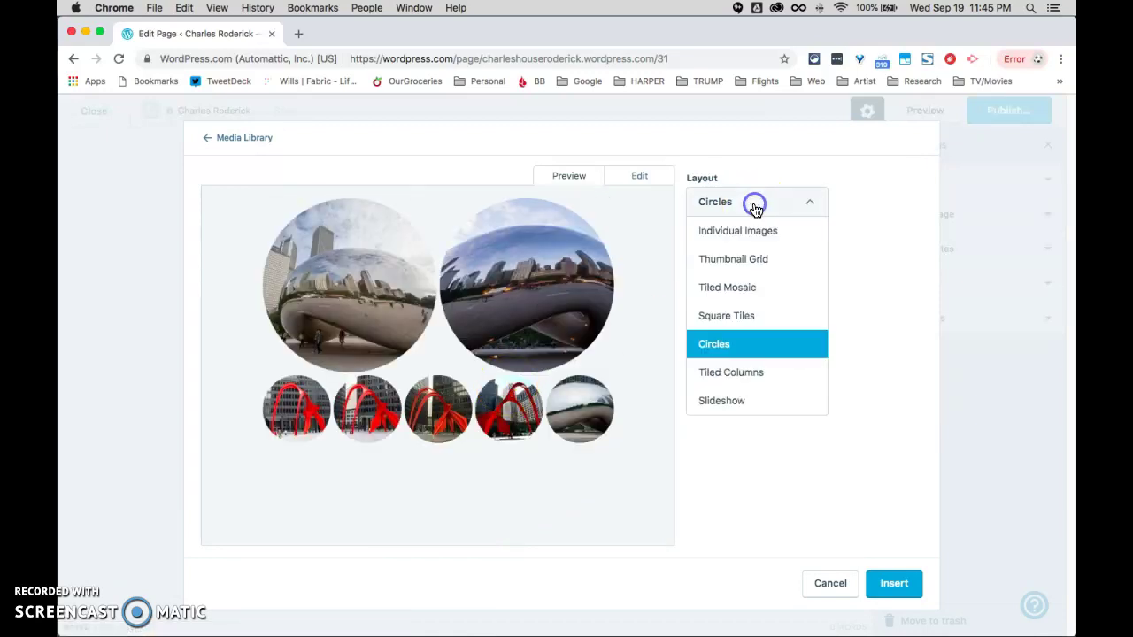
{"action": "left_click", "coordinate": [726, 401]}
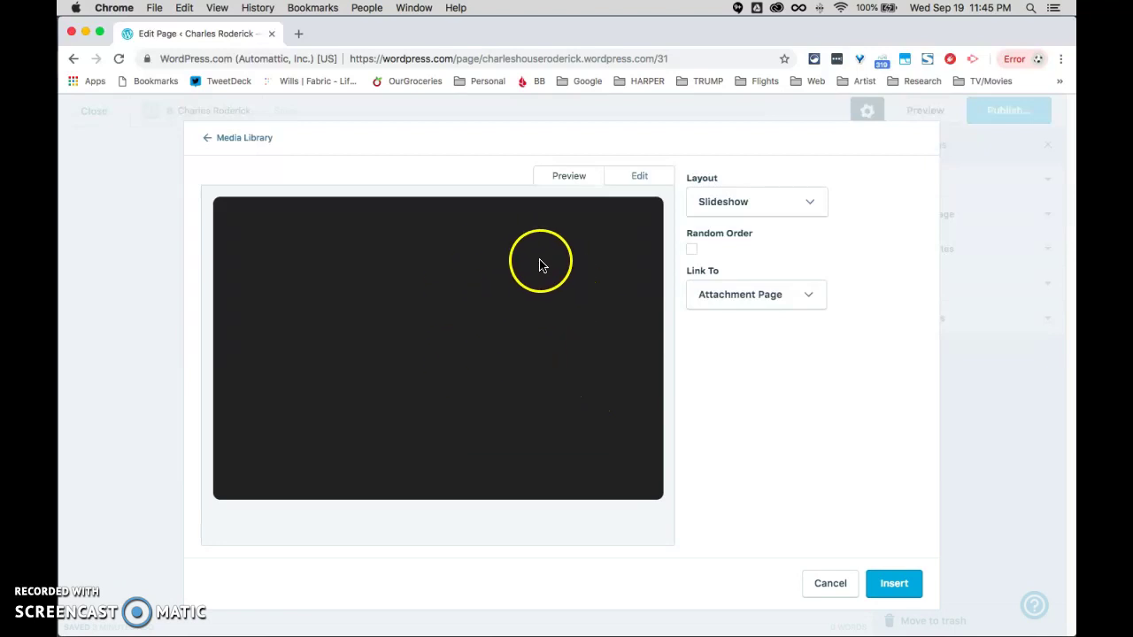
{"action": "left_click", "coordinate": [742, 198]}
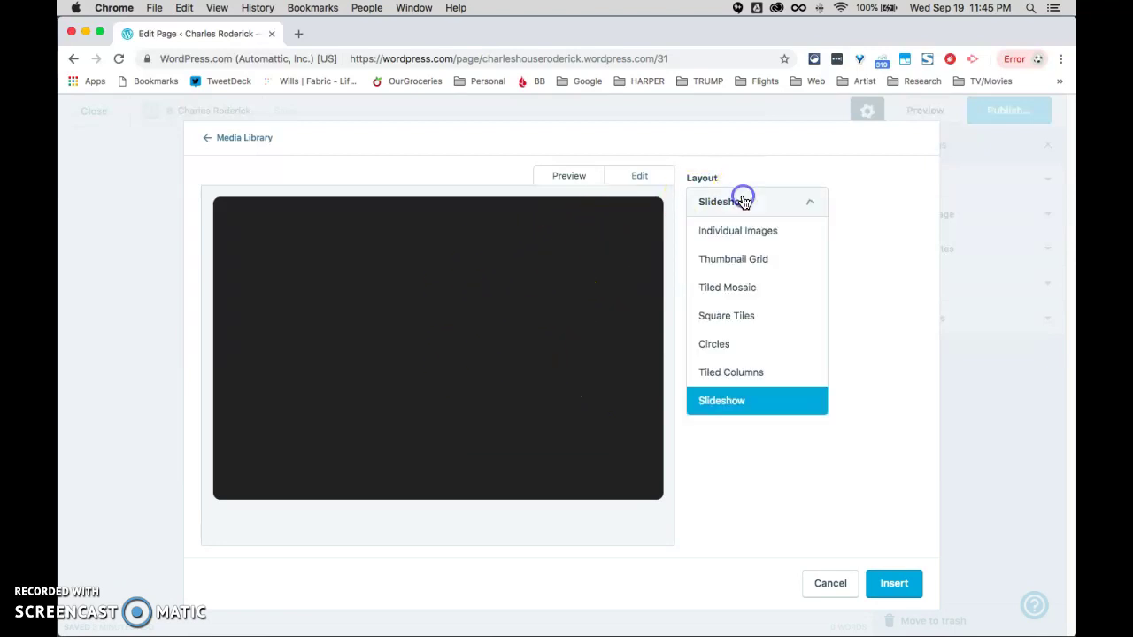
{"action": "left_click", "coordinate": [731, 287]}
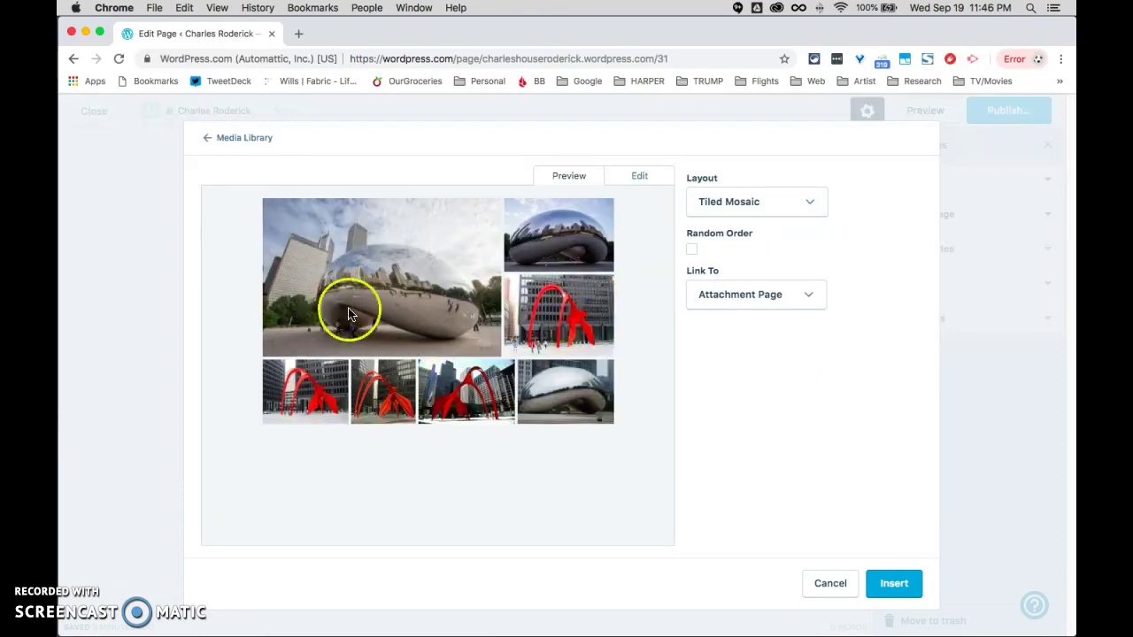
- Switch the gallery to editing and caption its first image "Someone in Water"
{"action": "left_click", "coordinate": [641, 182]}
{"action": "left_click", "coordinate": [569, 177]}
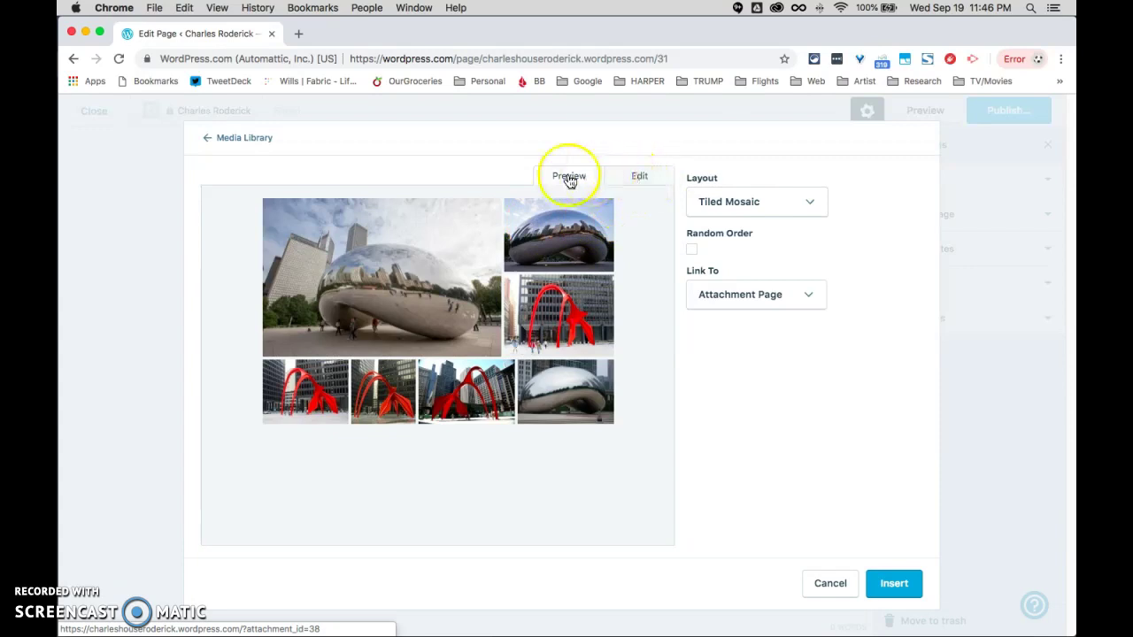
{"action": "left_click", "coordinate": [641, 179]}
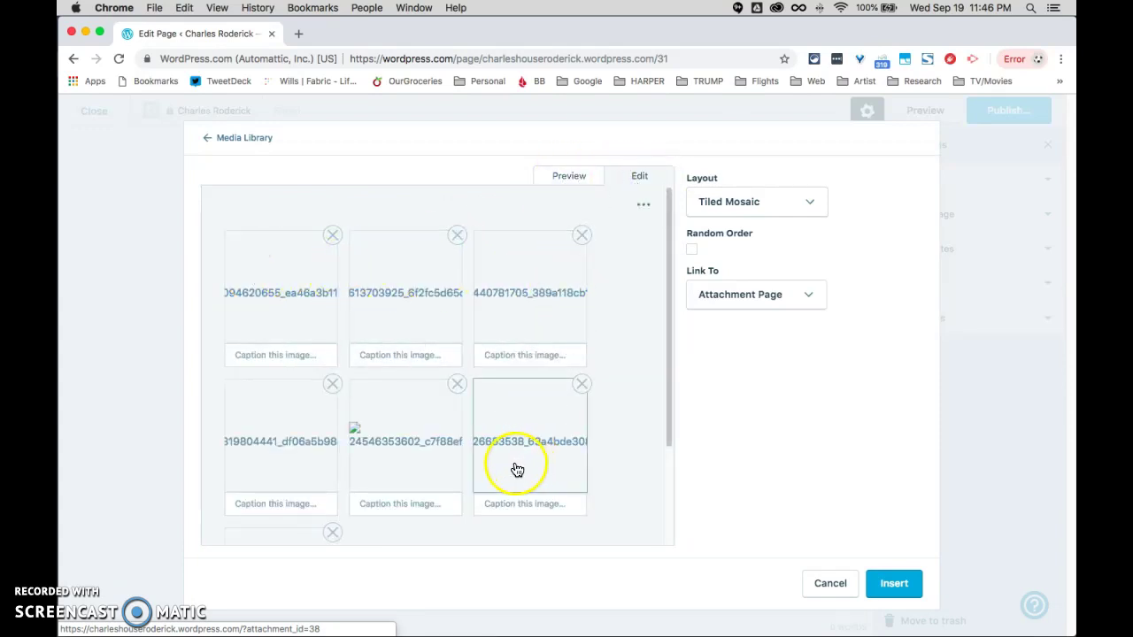
{"action": "scroll", "coordinate": [422, 451], "scroll_direction": "down", "scroll_amount": 3}
{"action": "scroll", "coordinate": [419, 452], "scroll_direction": "up", "scroll_amount": 2}
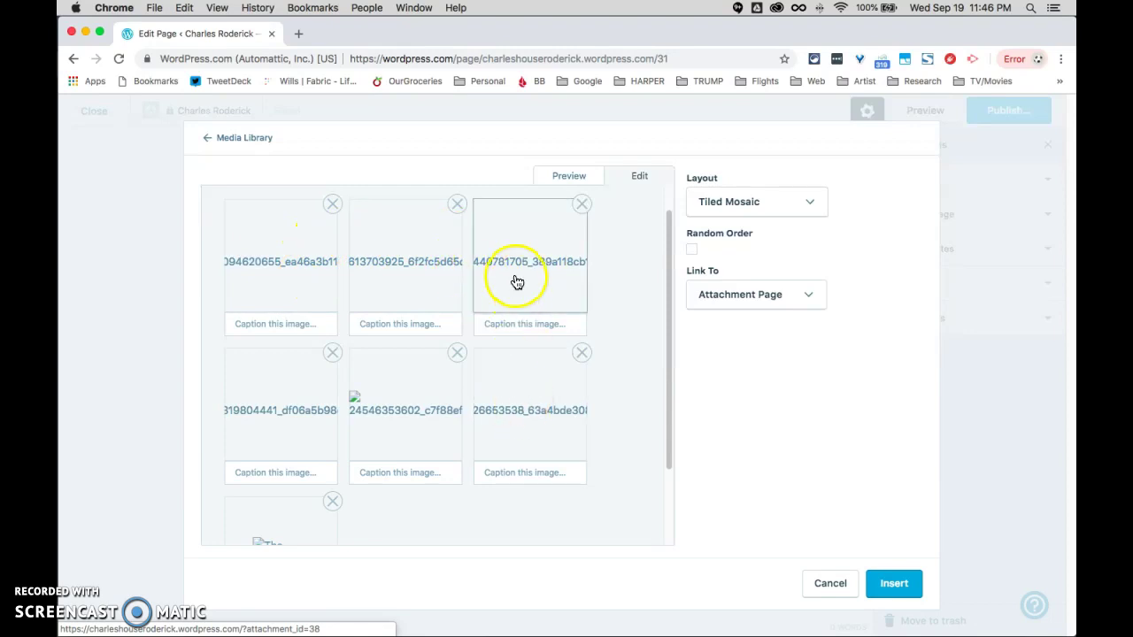
{"action": "left_click", "coordinate": [269, 321]}
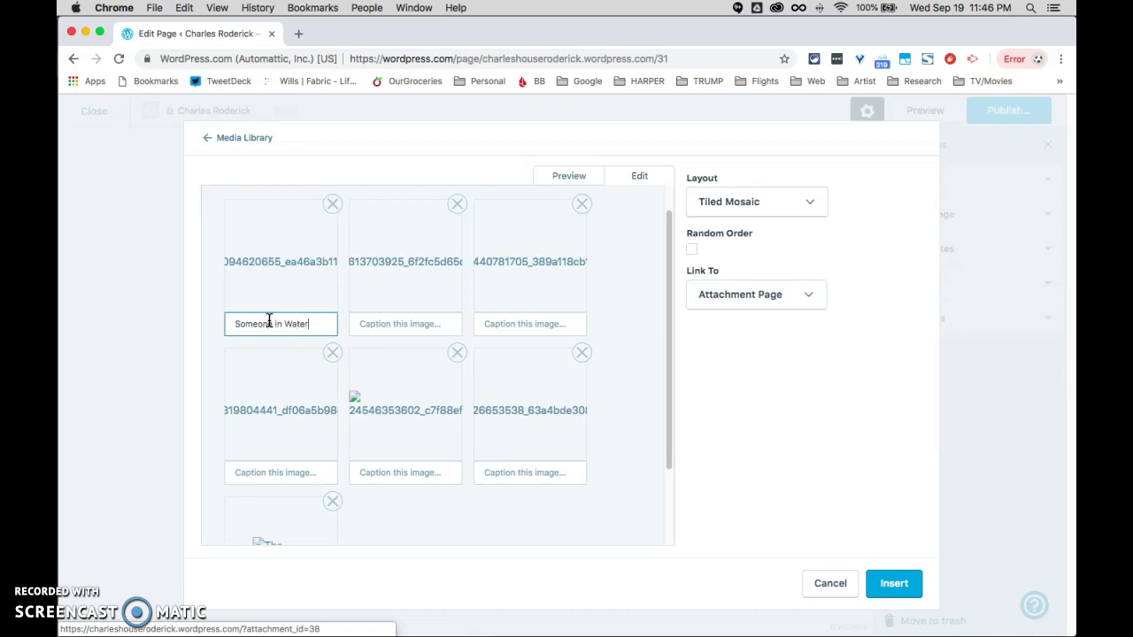
{"action": "left_click", "coordinate": [384, 309]}
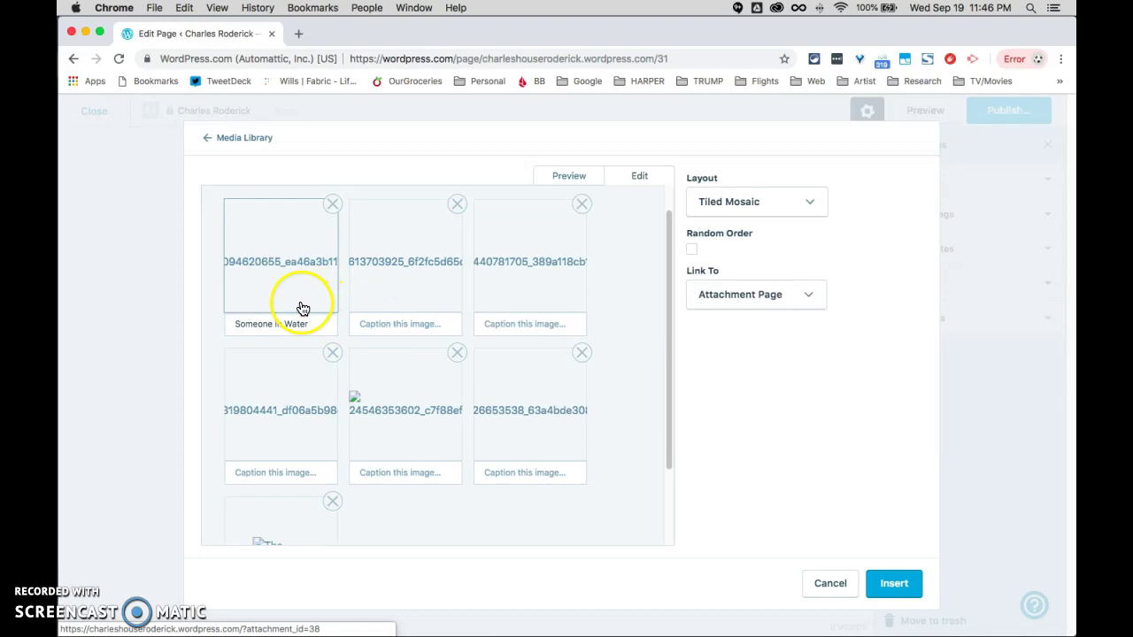
- Reorder the gallery by moving the captioned image one place later, the third to fifth and the sixth to first, and preview it
{"action": "left_click_drag", "start_coordinate": [263, 274], "coordinate": [424, 262]}
{"action": "left_click_drag", "start_coordinate": [537, 270], "coordinate": [371, 362]}
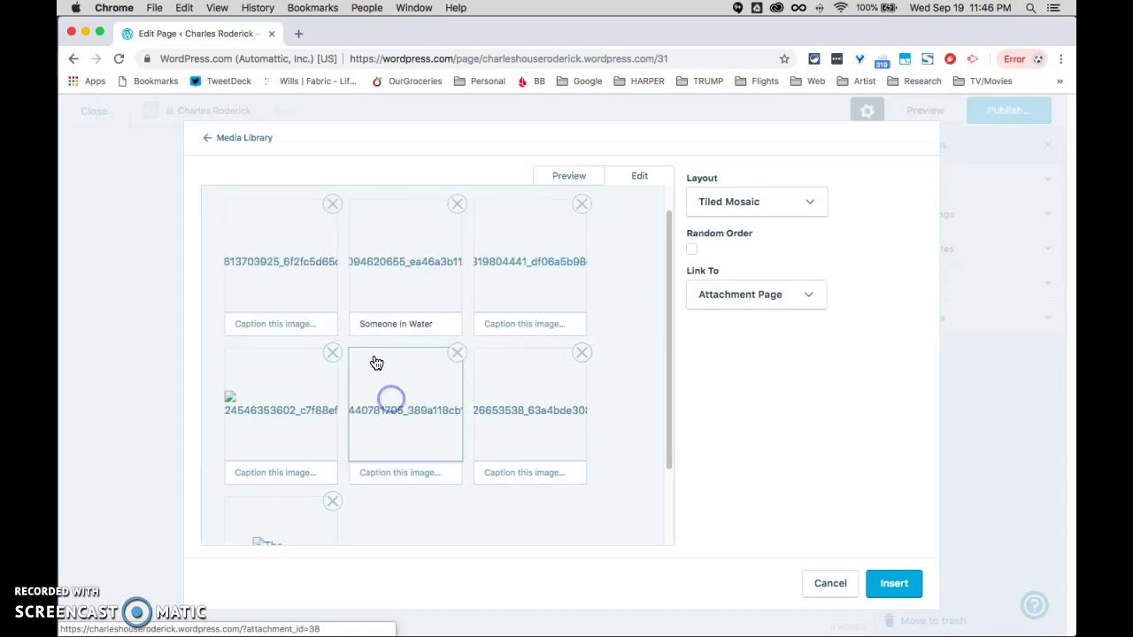
{"action": "left_click_drag", "start_coordinate": [549, 431], "coordinate": [265, 257]}
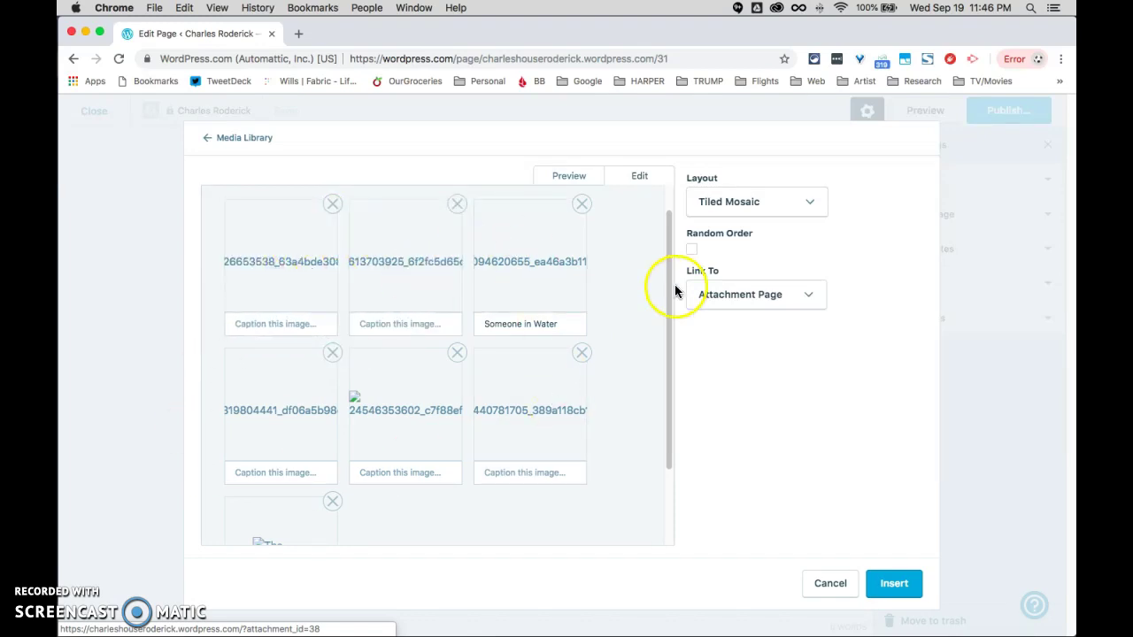
{"action": "left_click", "coordinate": [550, 173]}
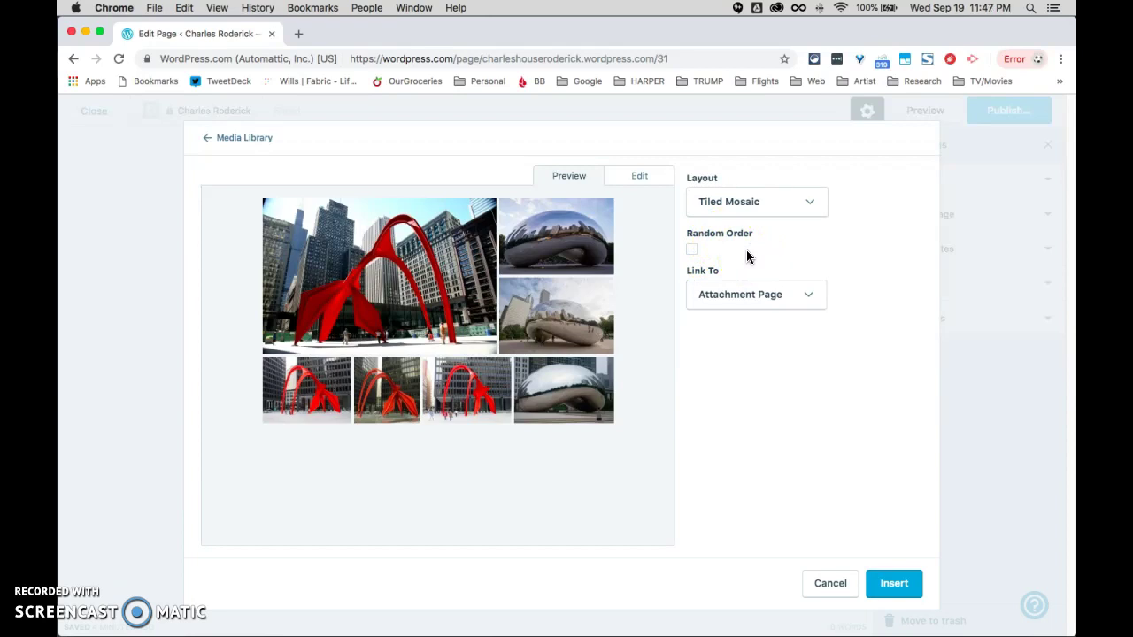
- Review the link target options, keep Attachment Page, and insert the tiled mosaic gallery into the Short 1 page
{"action": "left_click", "coordinate": [796, 297]}
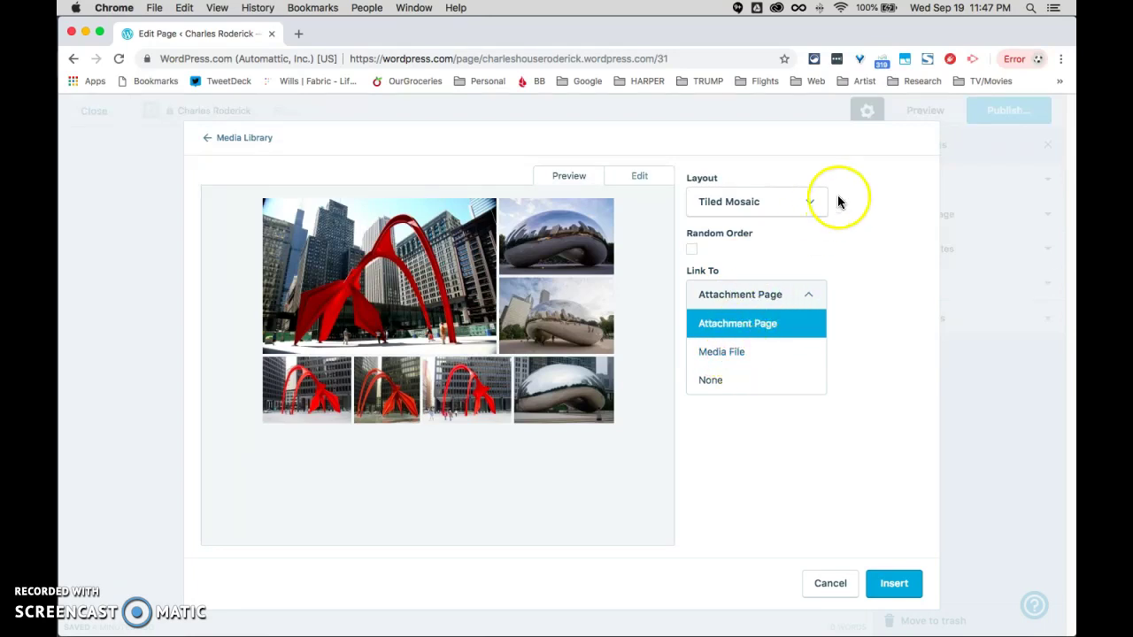
{"action": "left_click", "coordinate": [803, 296]}
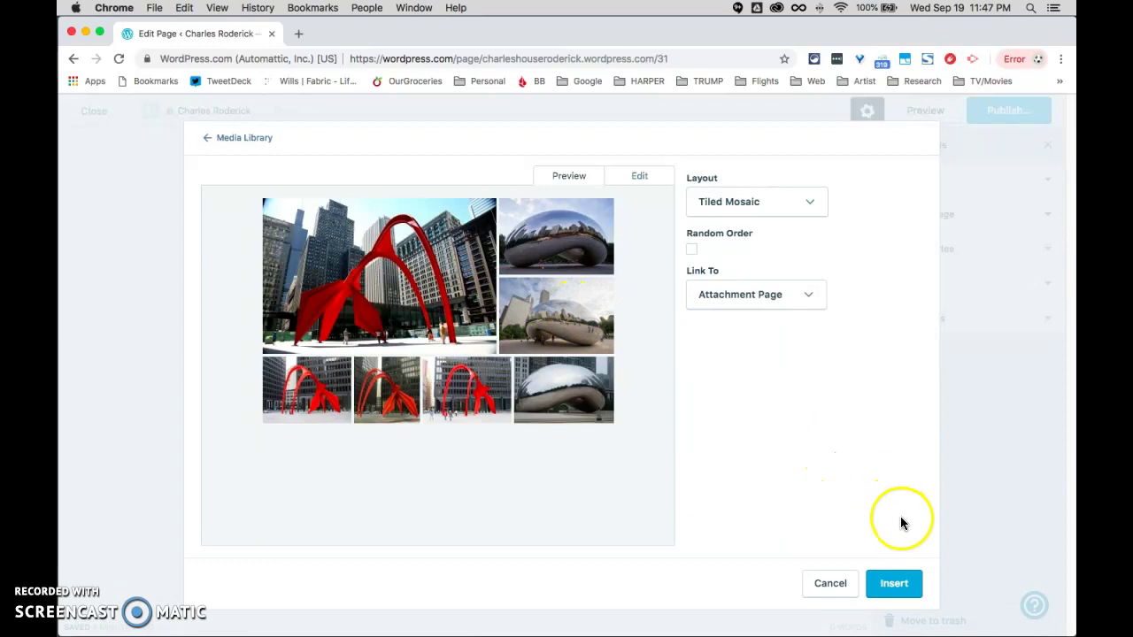
{"action": "left_click", "coordinate": [894, 584]}
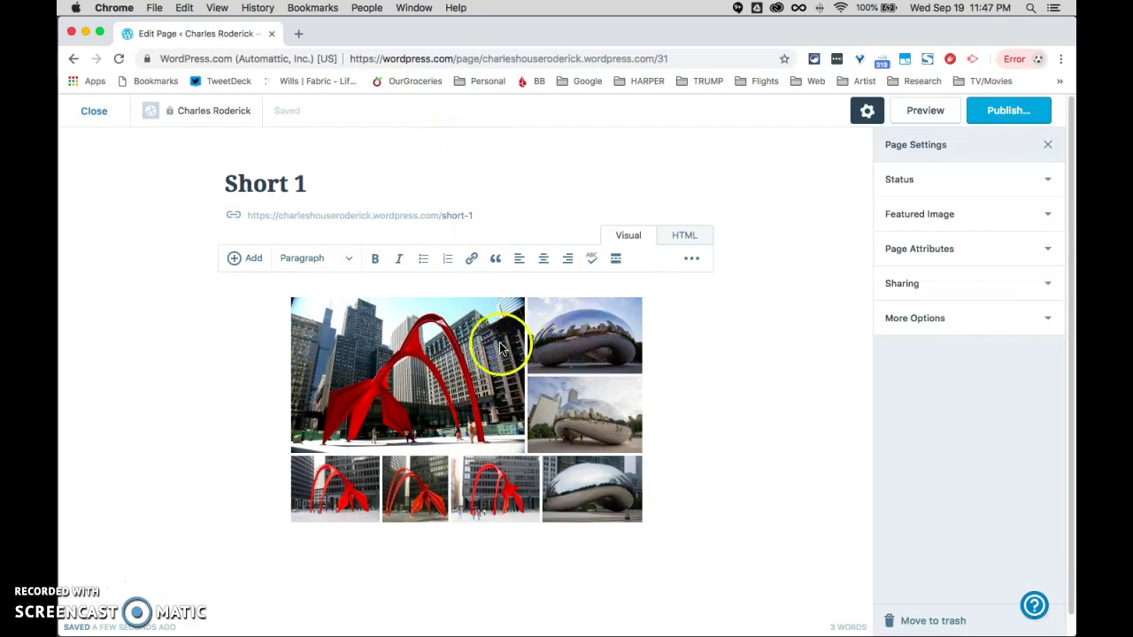
- Reopen the inserted gallery's settings to review them and update the gallery with the same options
{"action": "left_click", "coordinate": [461, 421]}
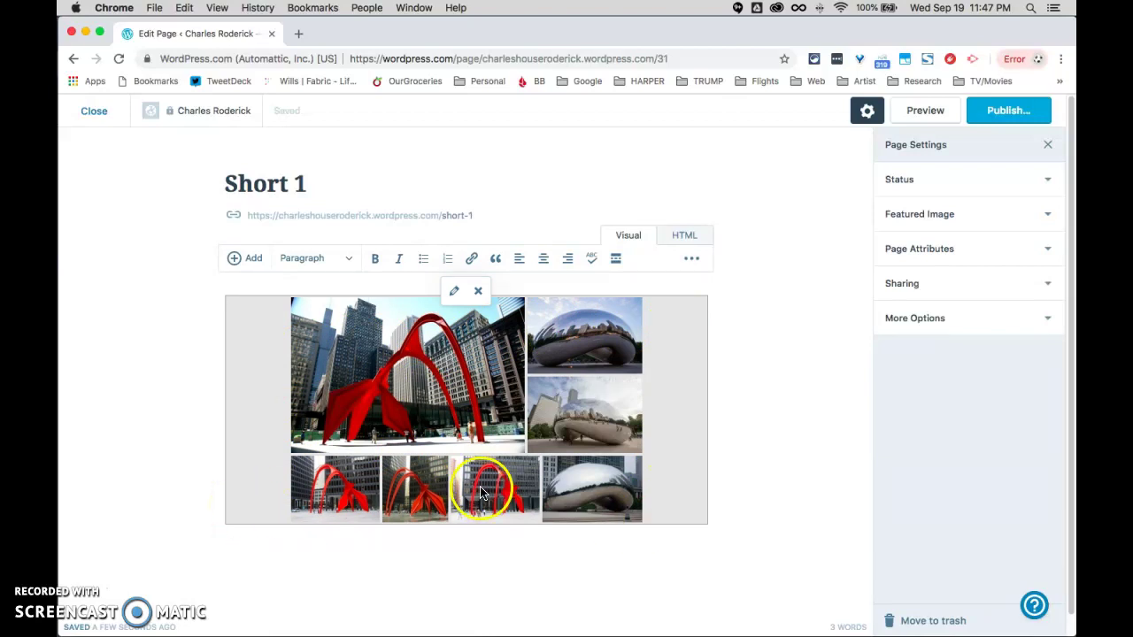
{"action": "left_click", "coordinate": [453, 291]}
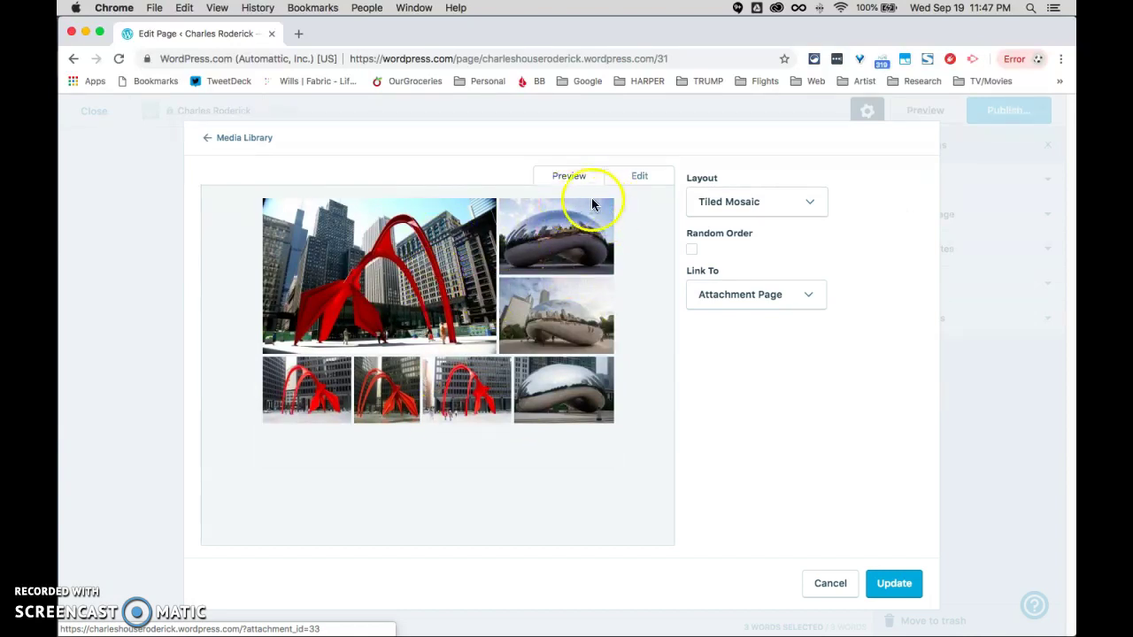
{"action": "left_click", "coordinate": [894, 584]}
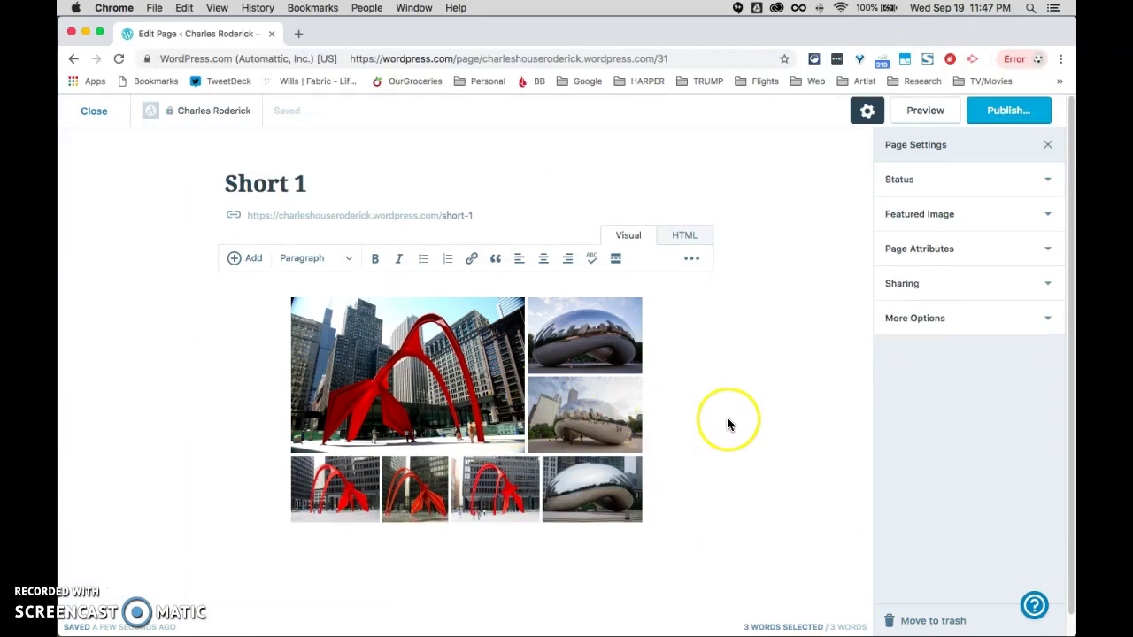
- Examine the page's Status settings, including the publish date calendar and the visibility options
{"action": "left_click", "coordinate": [954, 189]}
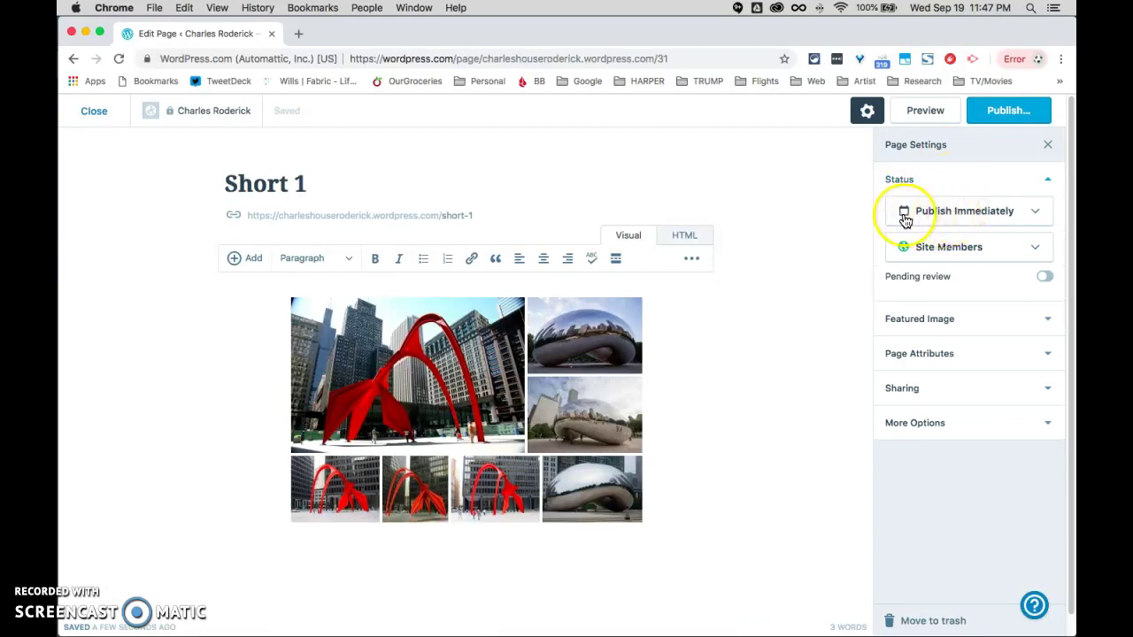
{"action": "left_click", "coordinate": [1039, 215]}
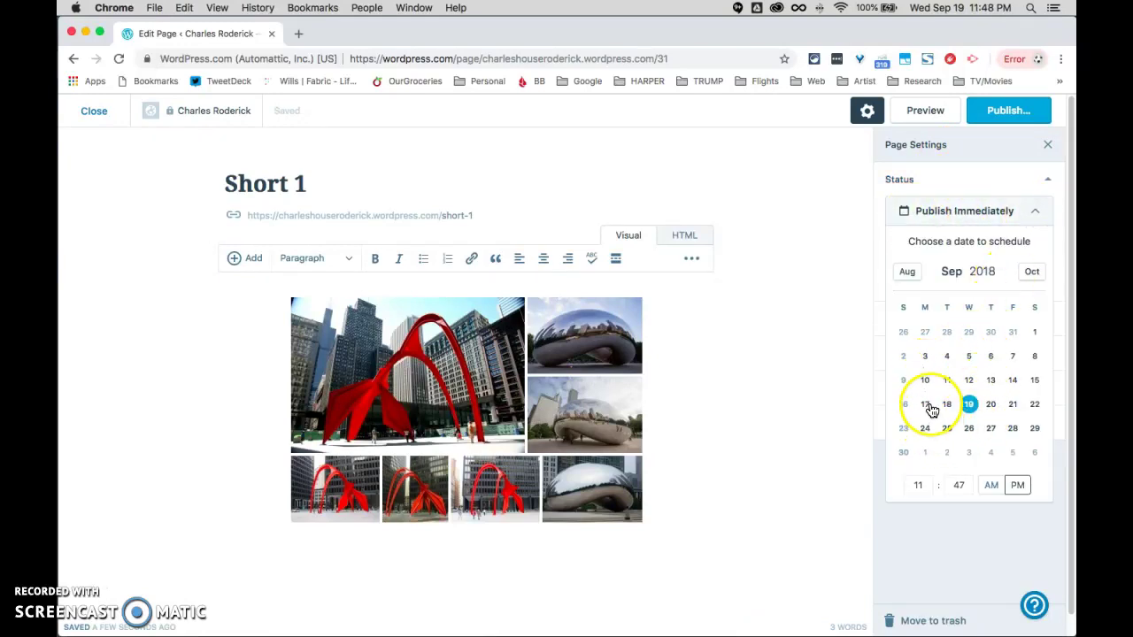
{"action": "left_click", "coordinate": [1037, 215]}
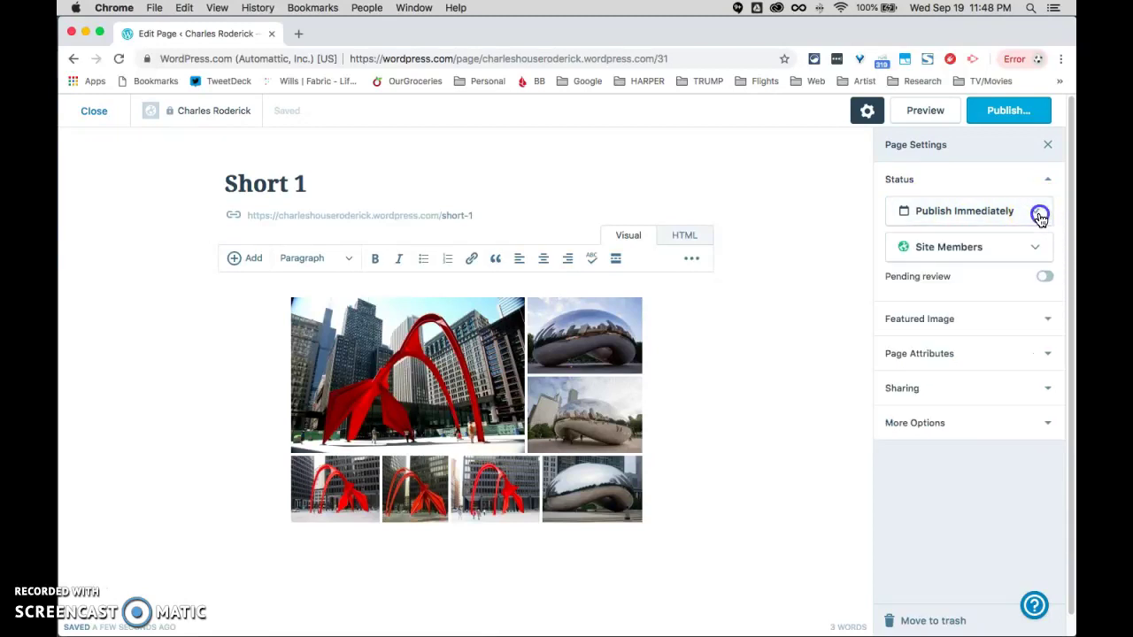
{"action": "left_click", "coordinate": [1038, 253]}
{"action": "left_click", "coordinate": [943, 339]}
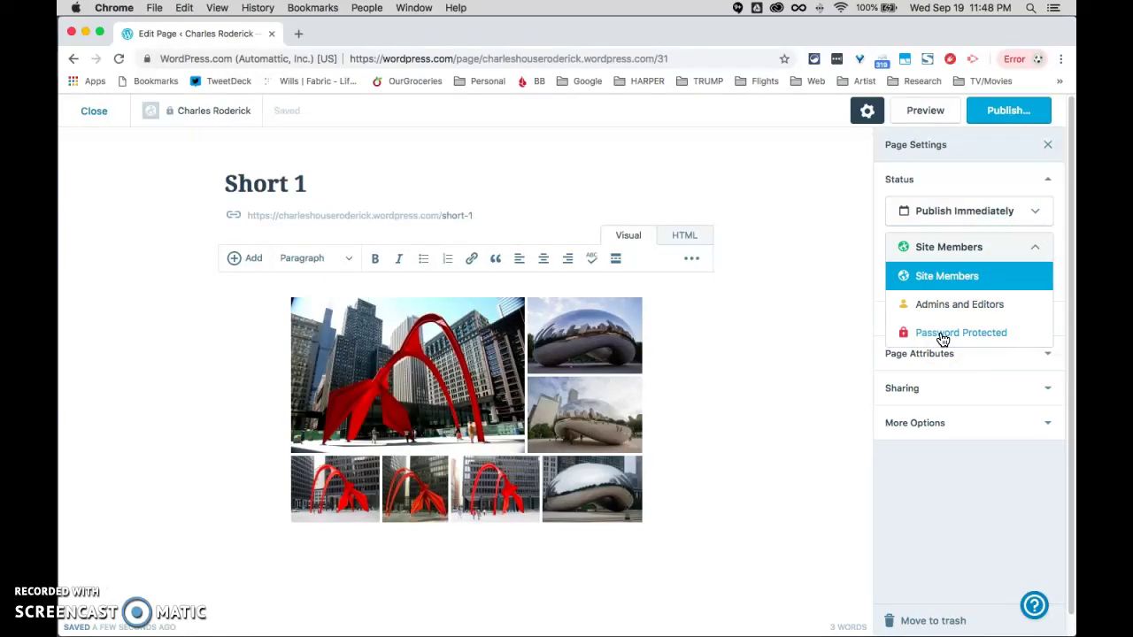
{"action": "left_click", "coordinate": [970, 309]}
{"action": "left_click", "coordinate": [1038, 249]}
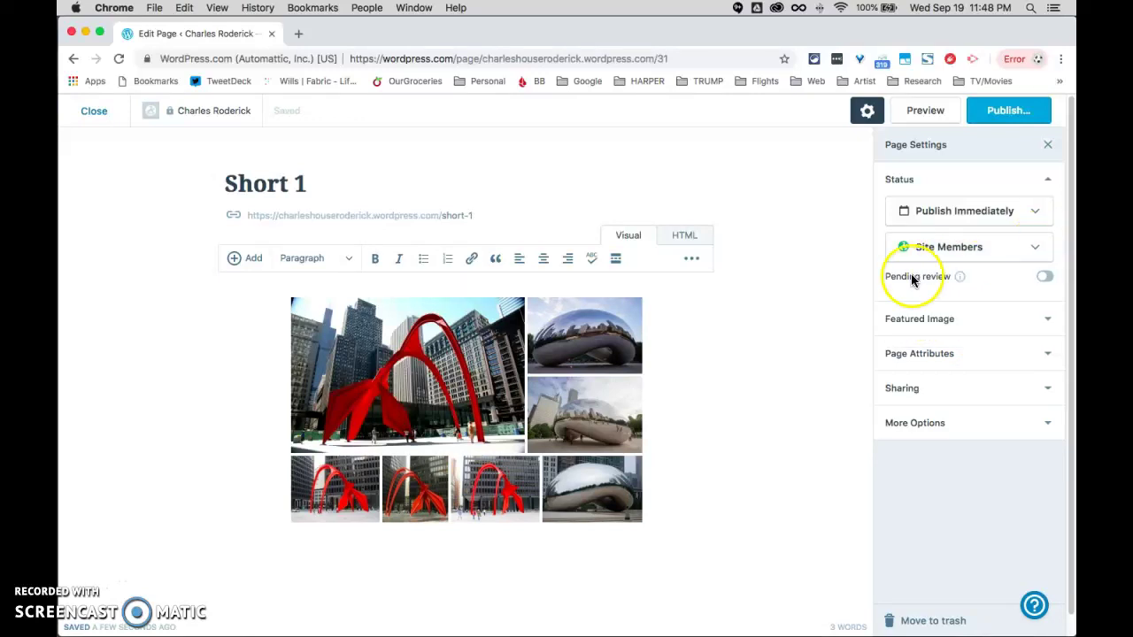
- Set the first Bean photo in the media library as the Short 1 page's featured image
{"action": "left_click", "coordinate": [967, 324]}
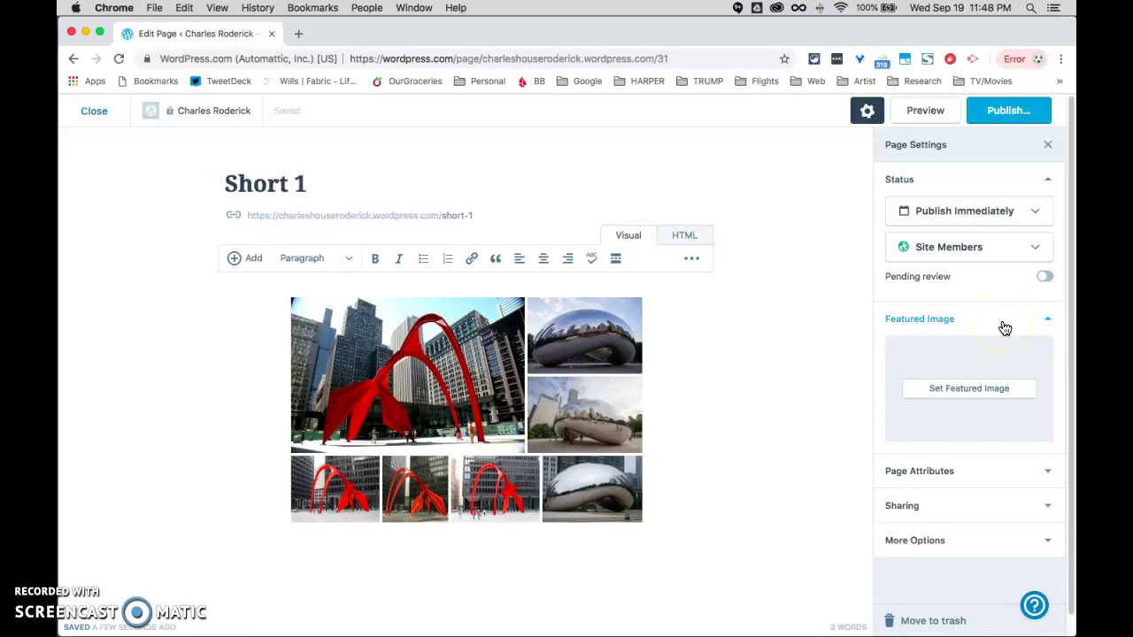
{"action": "left_click", "coordinate": [949, 397]}
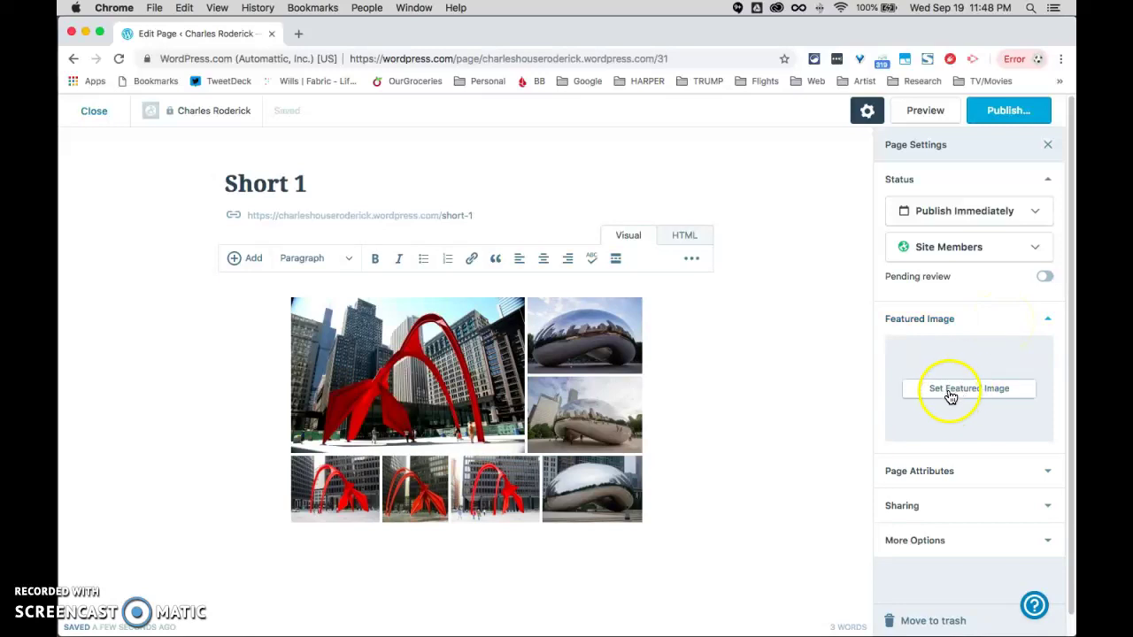
{"action": "left_click", "coordinate": [951, 394]}
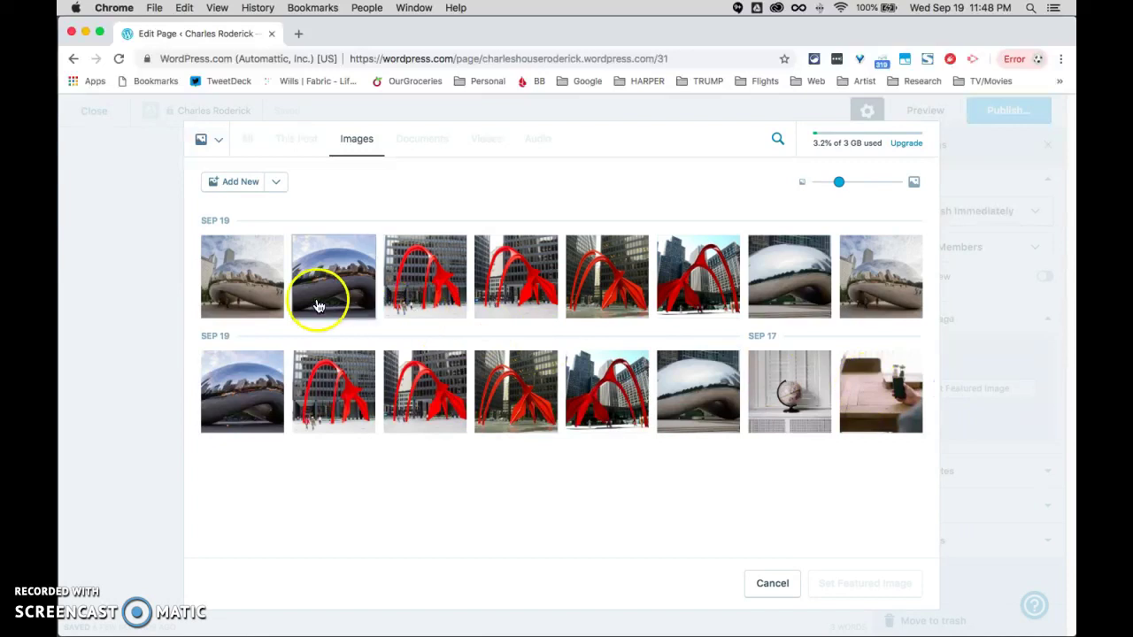
{"action": "left_click", "coordinate": [252, 287]}
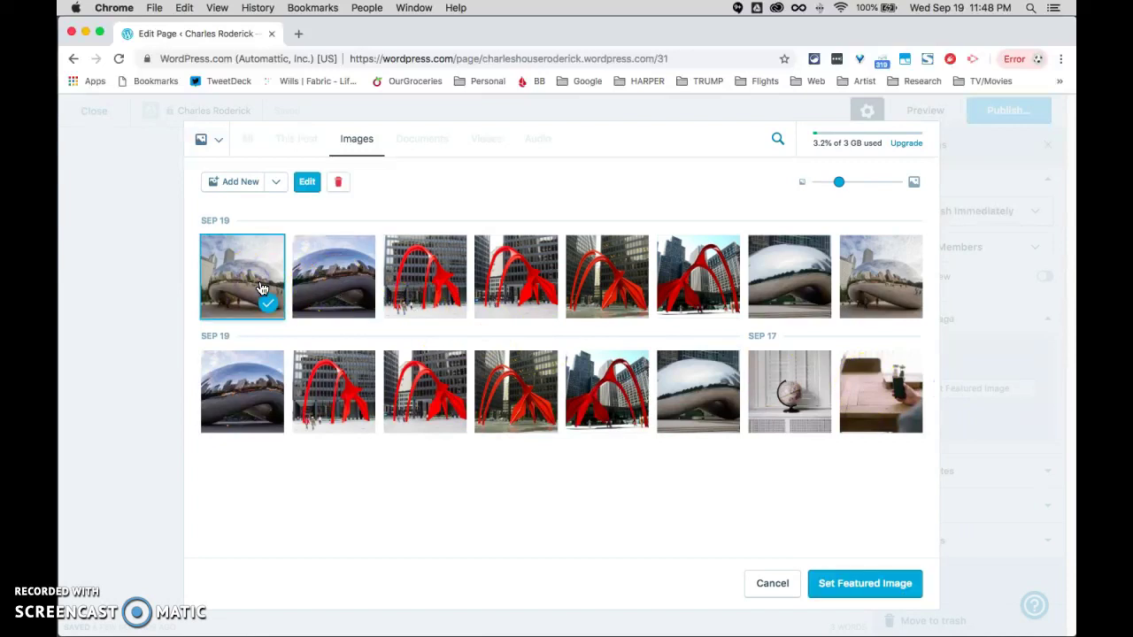
{"action": "left_click", "coordinate": [847, 585]}
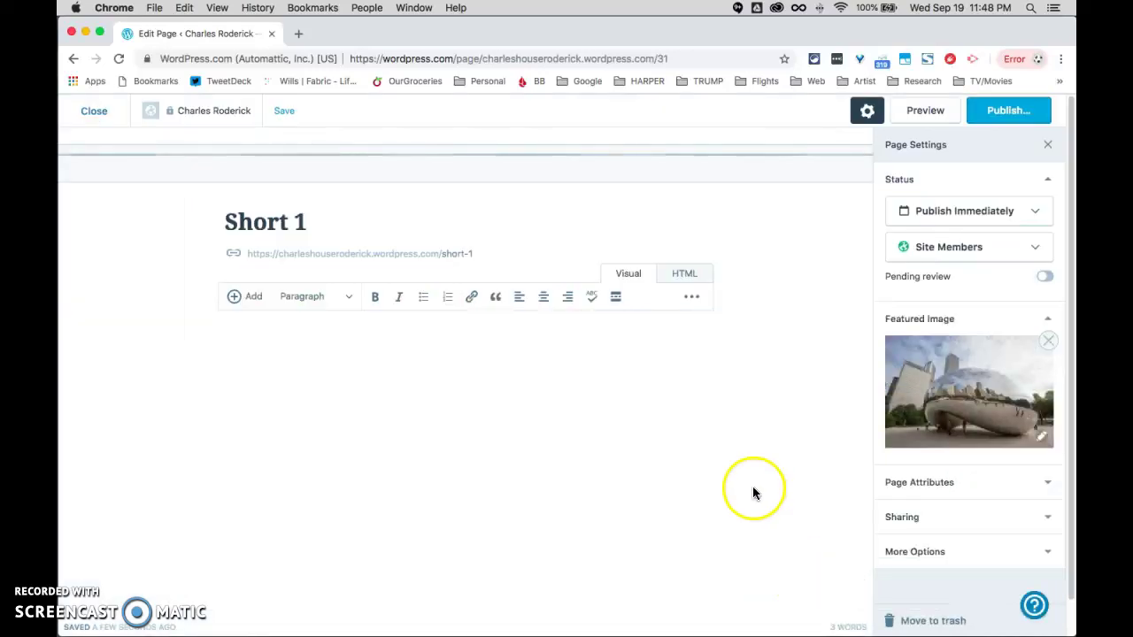
- Turn off Top level in the page attributes and make Assignments the parent page of Short 1
{"action": "left_click", "coordinate": [1047, 320]}
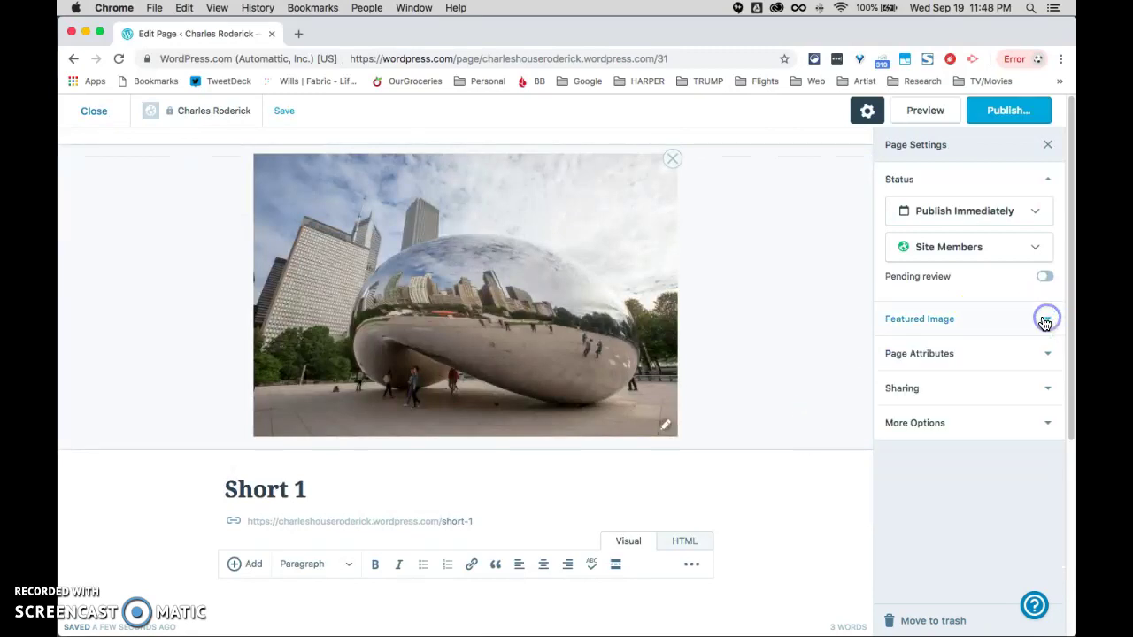
{"action": "left_click", "coordinate": [981, 359]}
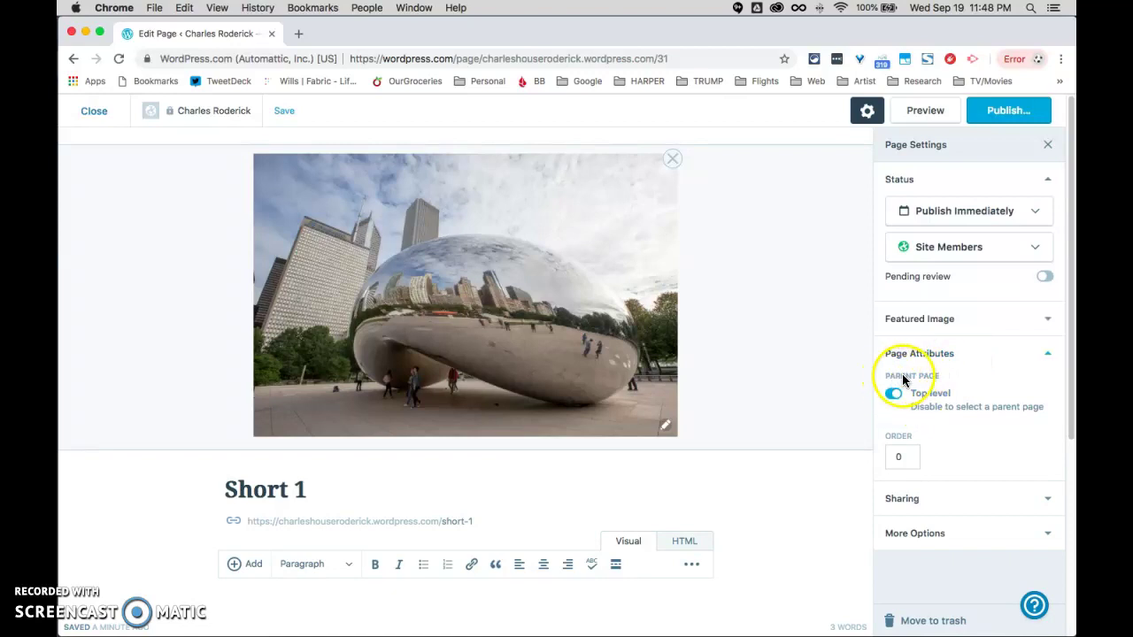
{"action": "scroll", "coordinate": [725, 429], "scroll_direction": "down", "scroll_amount": 5}
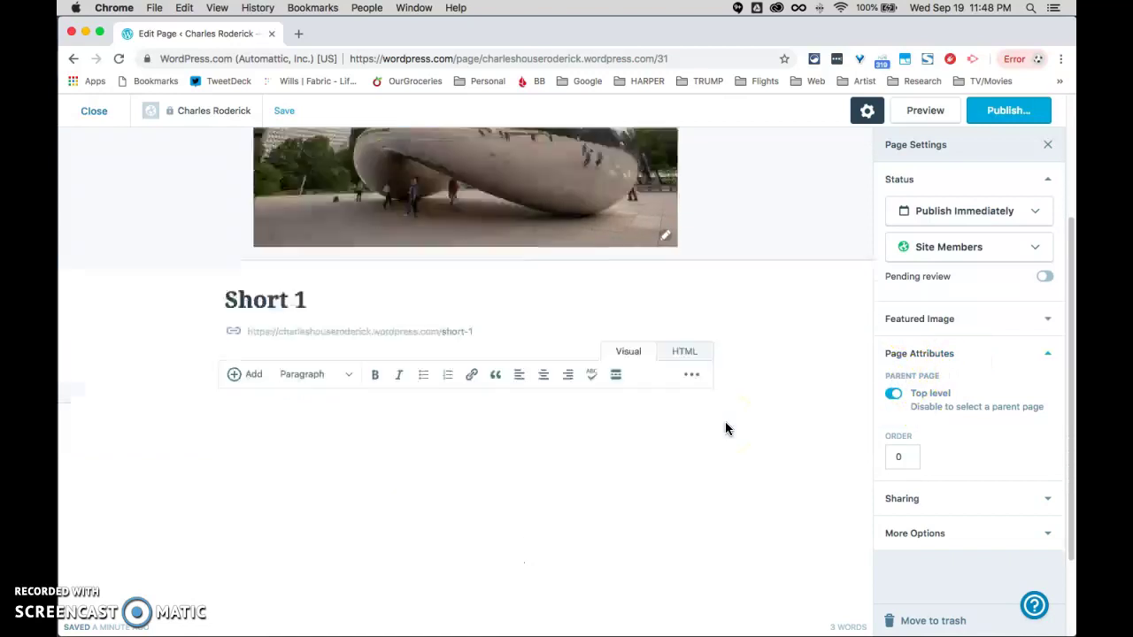
{"action": "scroll", "coordinate": [725, 429], "scroll_direction": "up", "scroll_amount": 2}
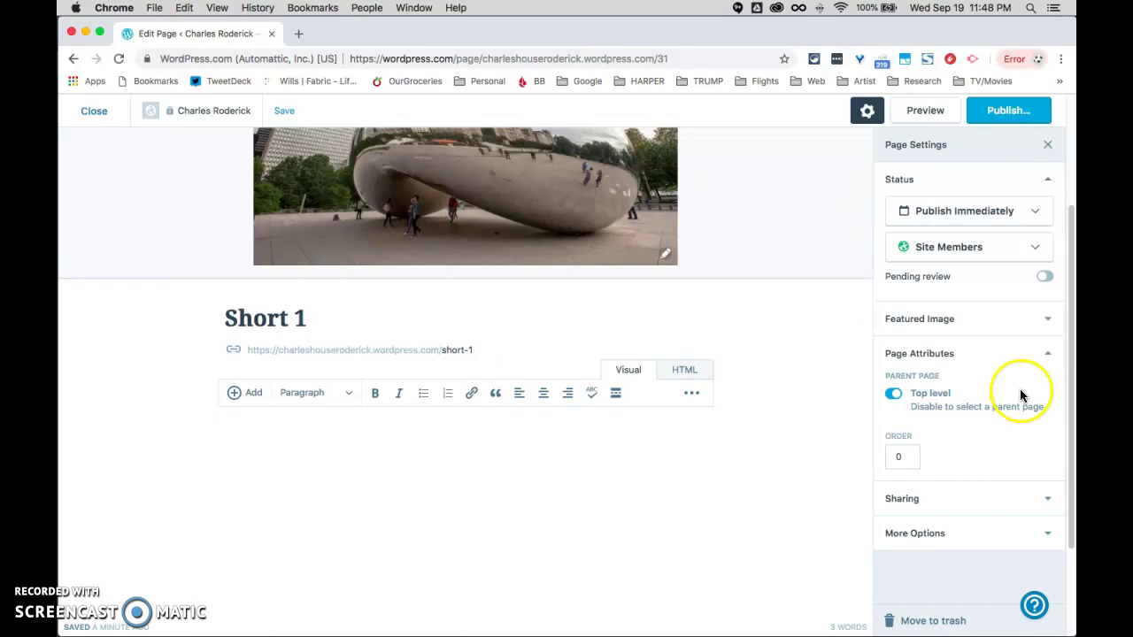
{"action": "left_click", "coordinate": [894, 393]}
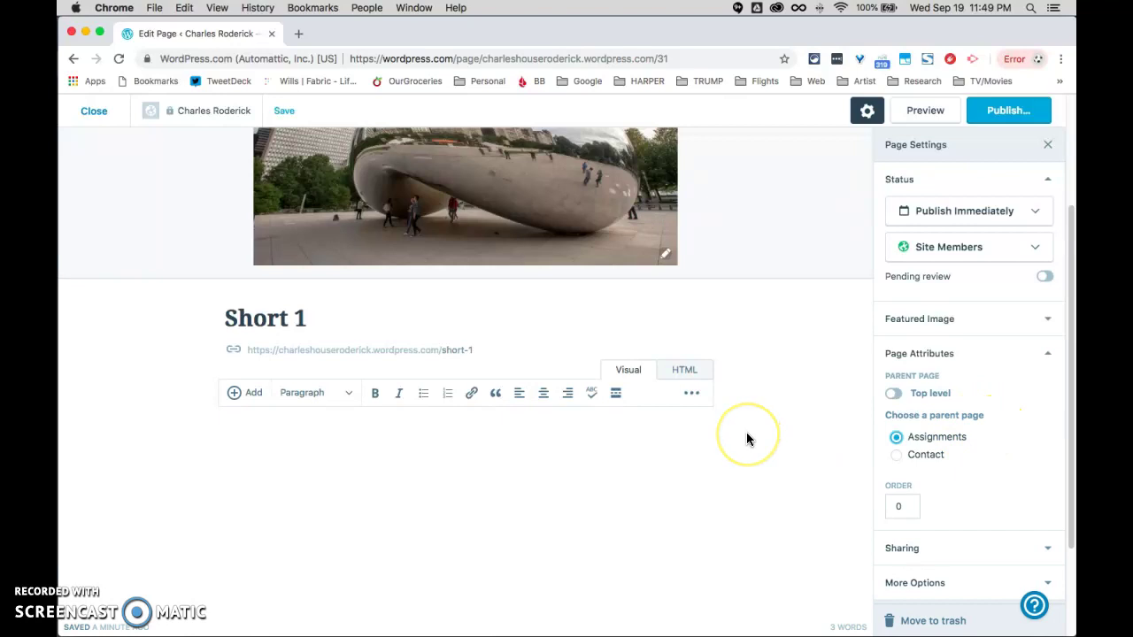
{"action": "scroll", "coordinate": [747, 439], "scroll_direction": "down", "scroll_amount": 2}
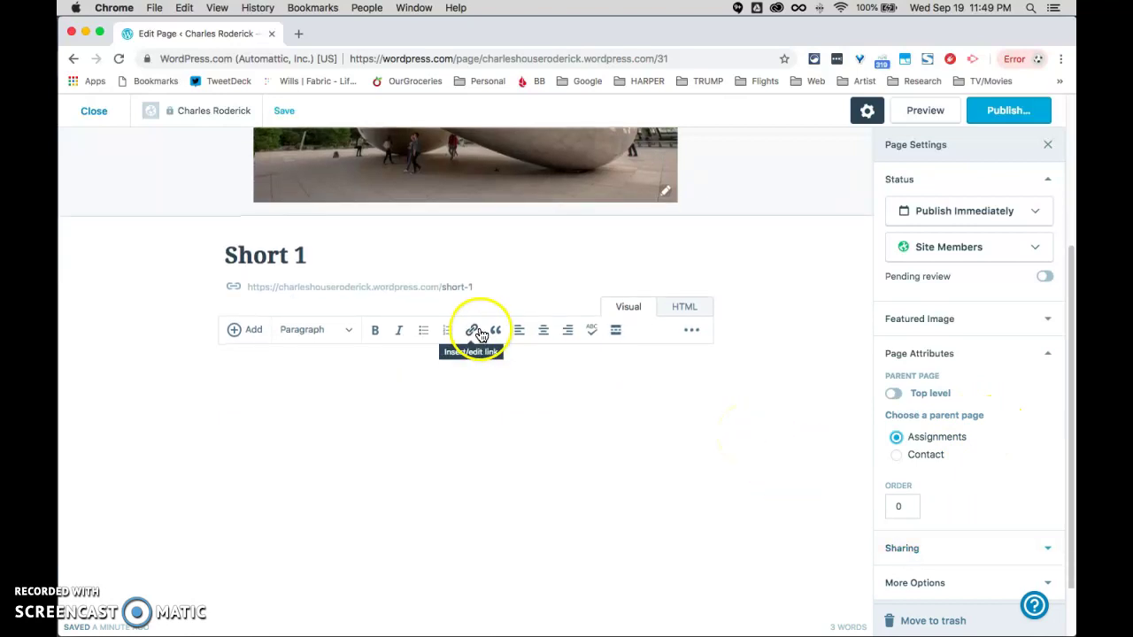
{"action": "scroll", "coordinate": [789, 363], "scroll_direction": "up", "scroll_amount": 1}
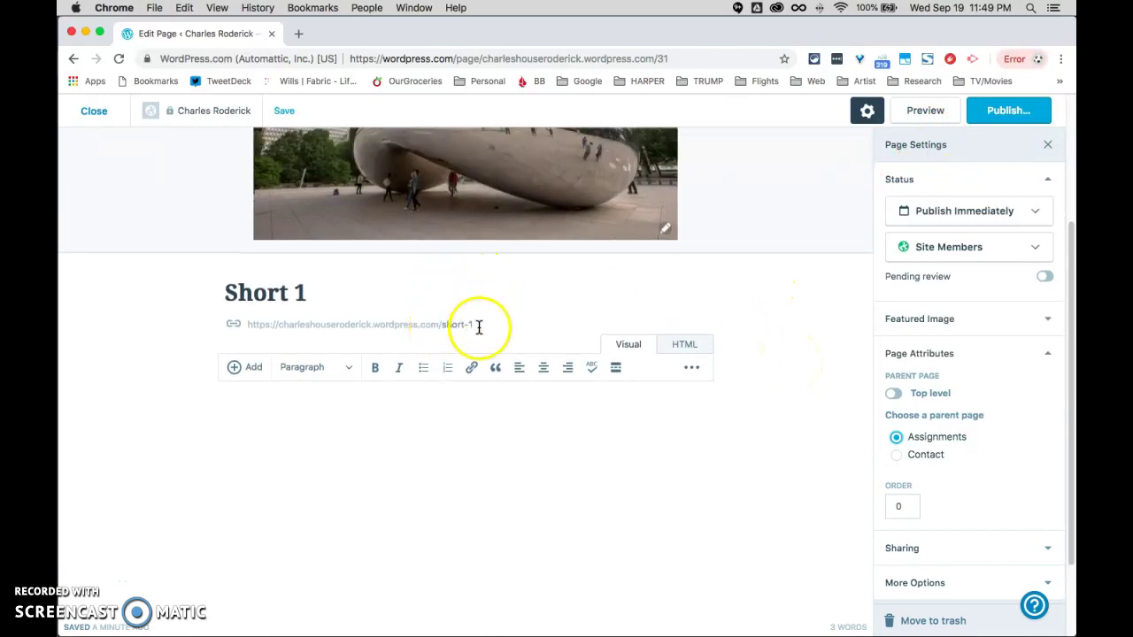
{"action": "scroll", "coordinate": [918, 451], "scroll_direction": "down", "scroll_amount": 2}
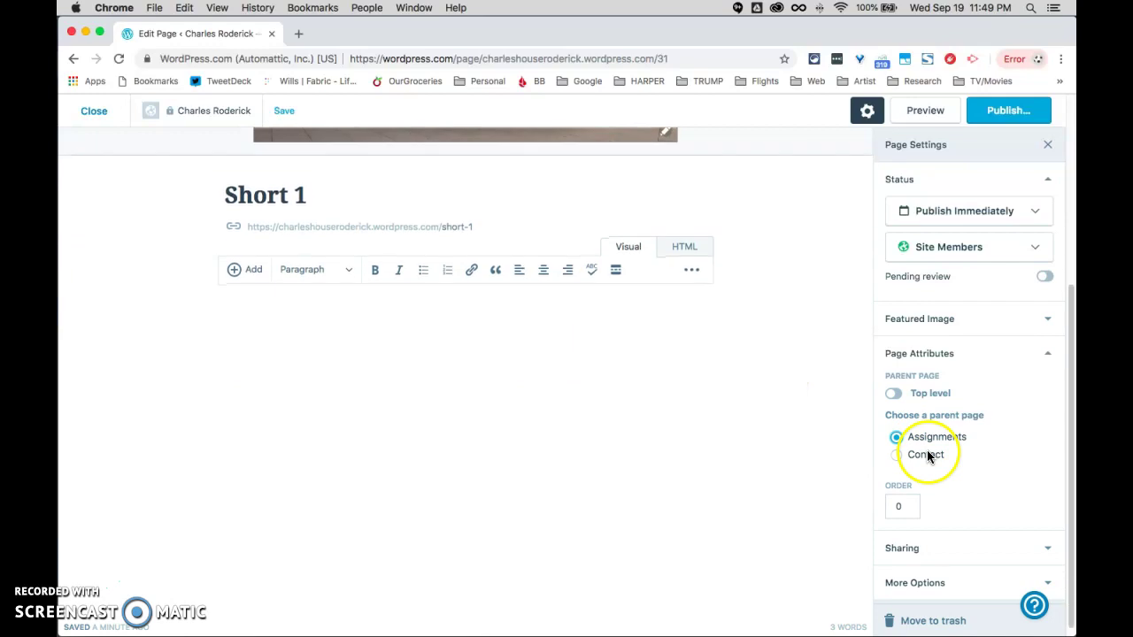
- Examine the page's Sharing settings and More Options, including slug, excerpt, location, discussion and copy page
{"action": "left_click", "coordinate": [993, 550]}
{"action": "scroll", "coordinate": [994, 553], "scroll_direction": "down", "scroll_amount": 1}
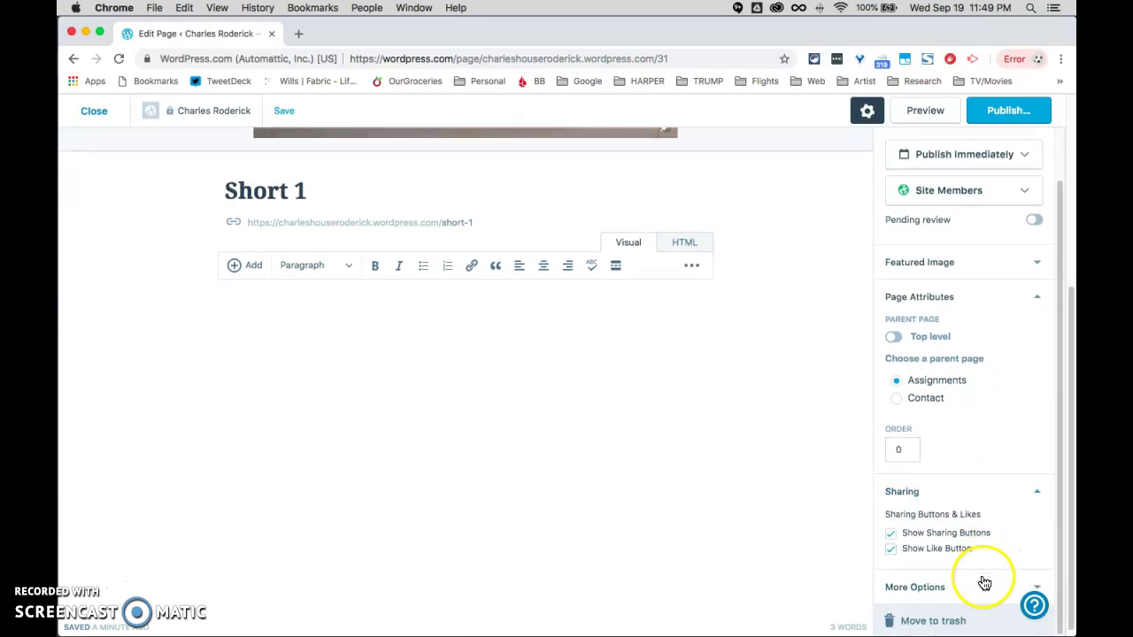
{"action": "left_click", "coordinate": [985, 584]}
{"action": "scroll", "coordinate": [992, 566], "scroll_direction": "down", "scroll_amount": 5}
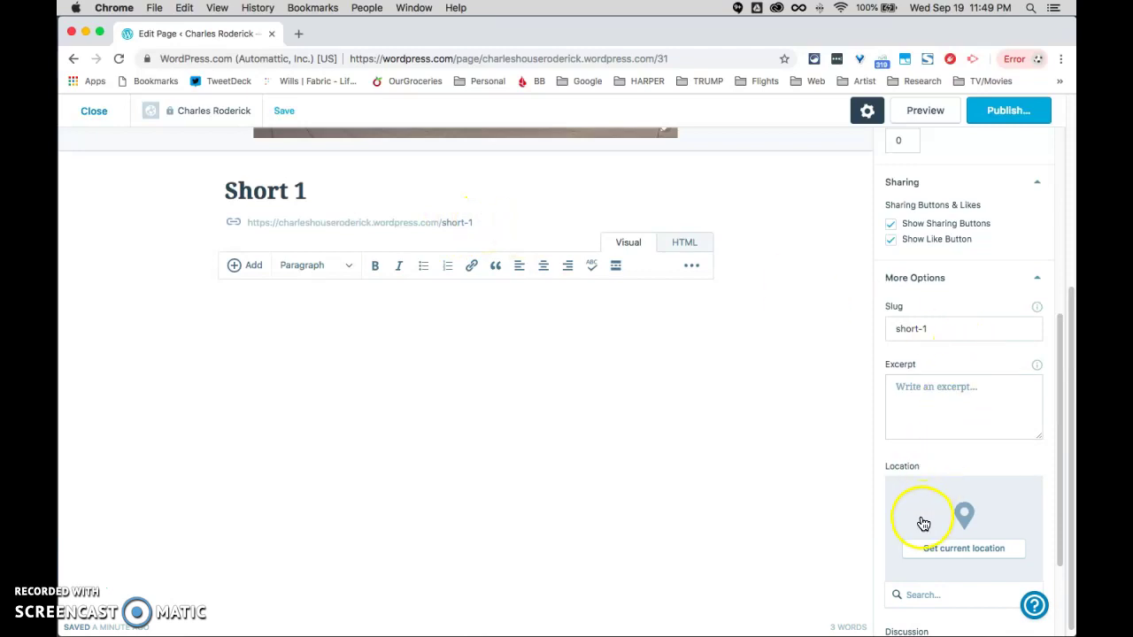
{"action": "scroll", "coordinate": [936, 508], "scroll_direction": "down", "scroll_amount": 1}
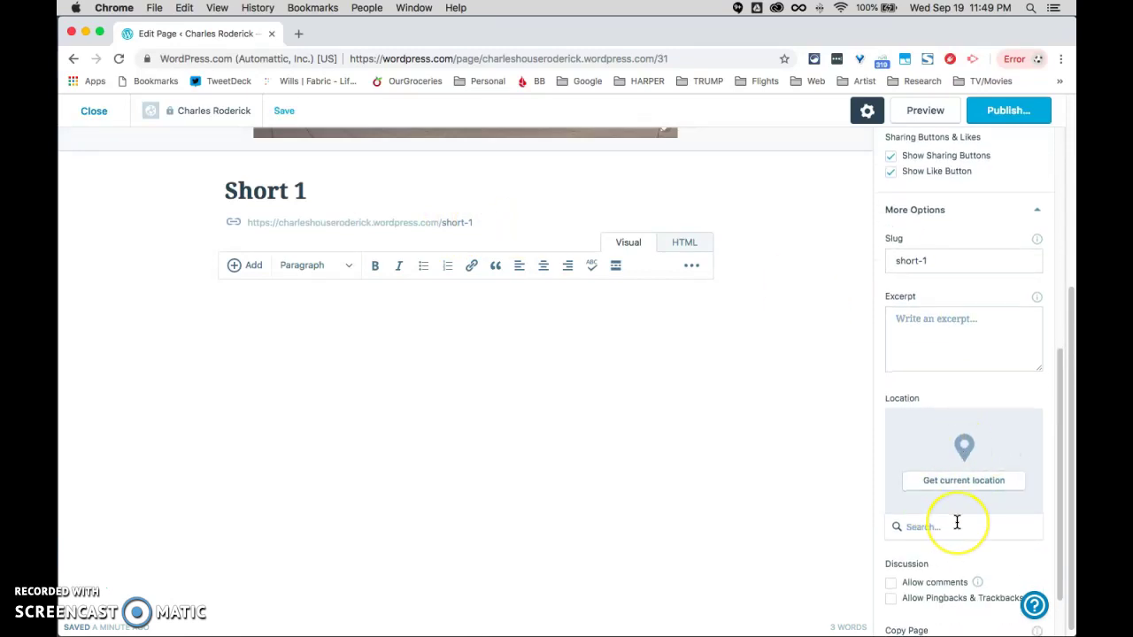
{"action": "scroll", "coordinate": [956, 522], "scroll_direction": "down", "scroll_amount": 2}
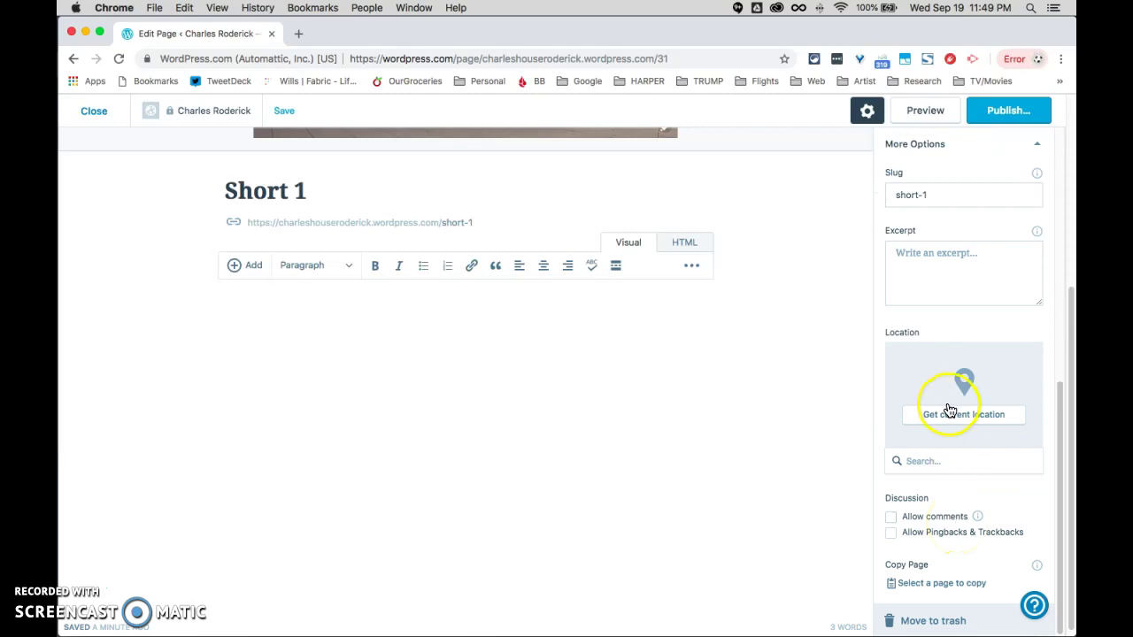
{"action": "scroll", "coordinate": [917, 396], "scroll_direction": "up", "scroll_amount": 10}
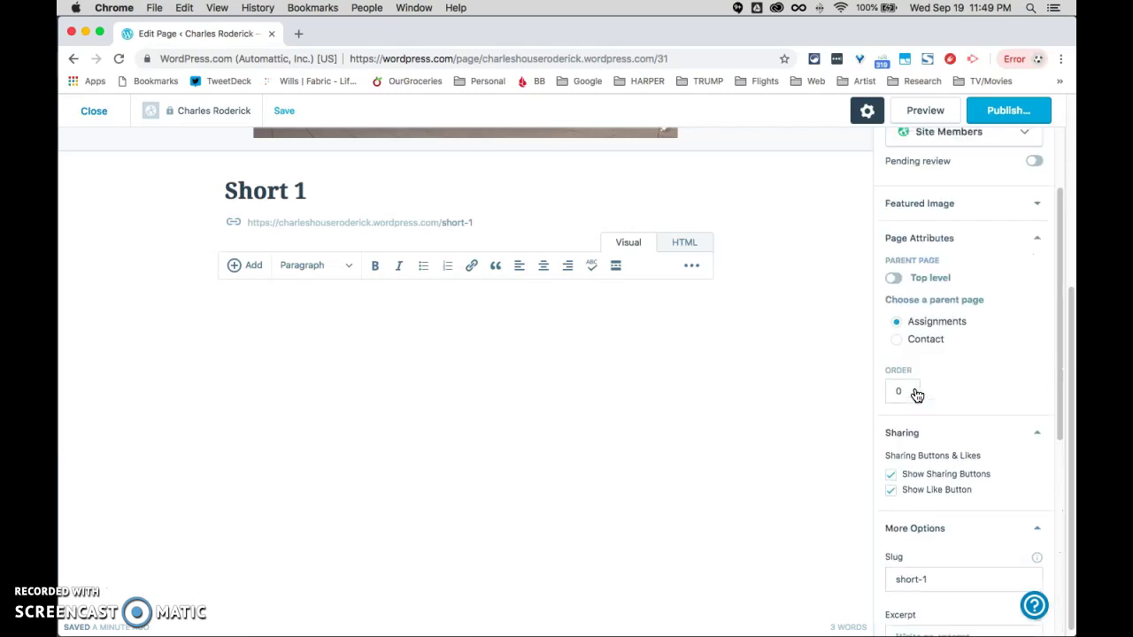
{"action": "scroll", "coordinate": [766, 310], "scroll_direction": "up", "scroll_amount": 2}
{"action": "scroll", "coordinate": [766, 310], "scroll_direction": "up", "scroll_amount": 3}
{"action": "scroll", "coordinate": [766, 309], "scroll_direction": "down", "scroll_amount": 5}
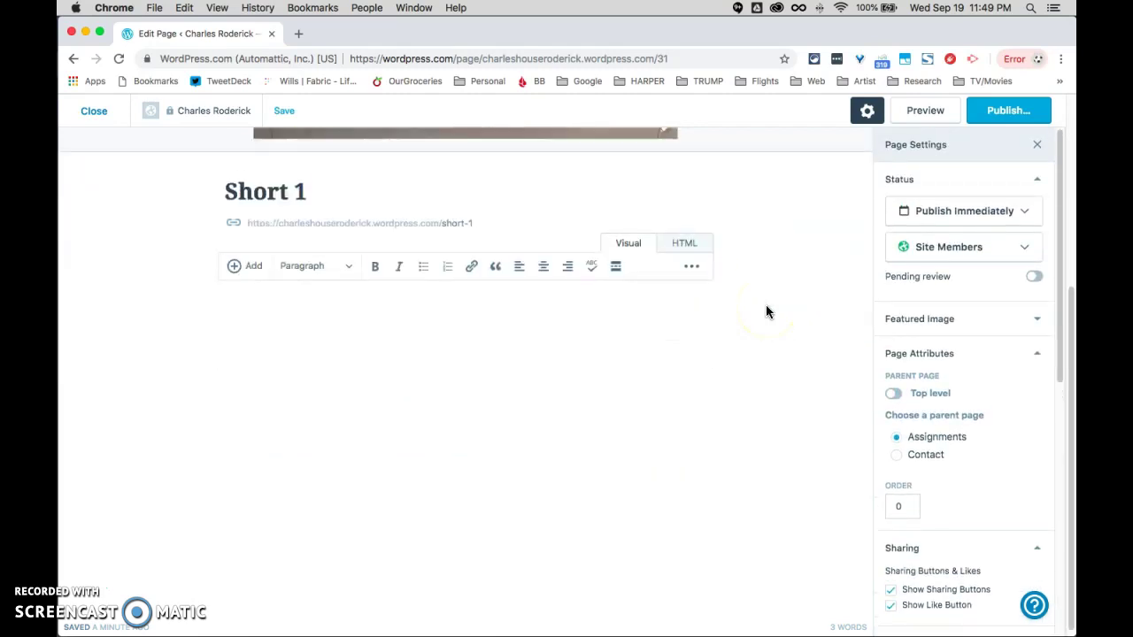
- Publish the Short 1 page immediately for site members and check the gallery in its preview
{"action": "left_click", "coordinate": [1010, 118]}
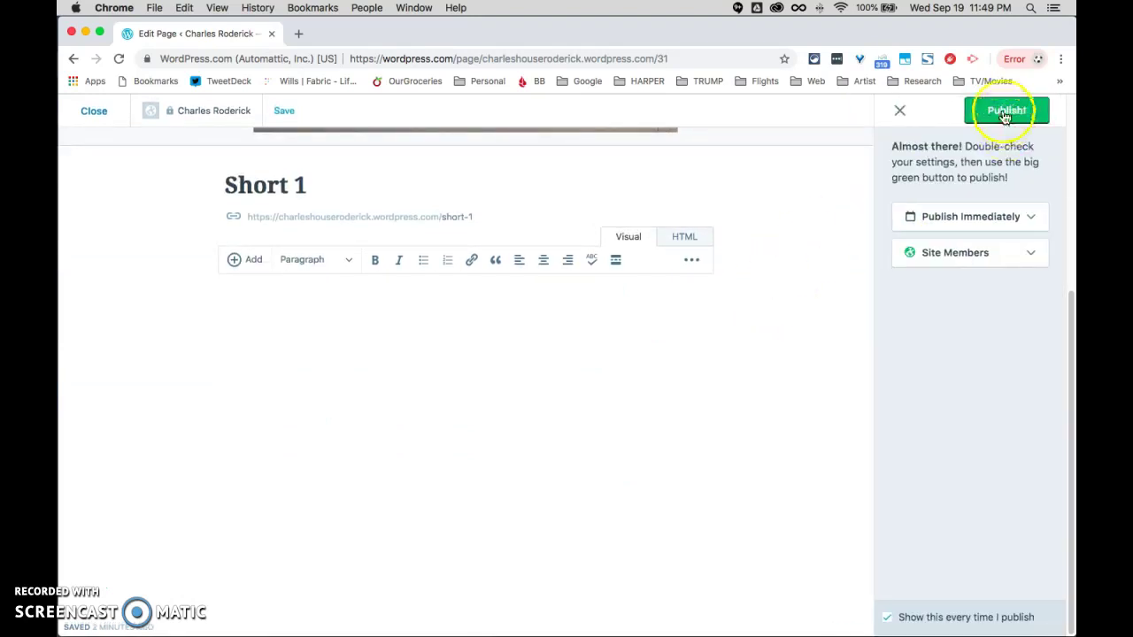
{"action": "left_click", "coordinate": [1005, 113]}
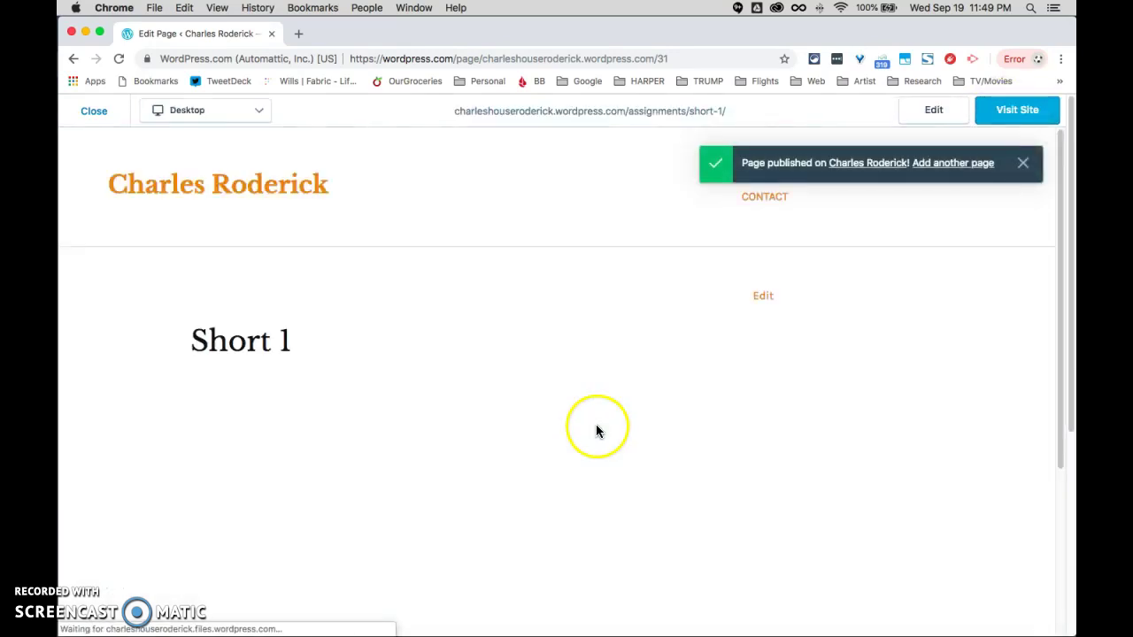
{"action": "scroll", "coordinate": [617, 358], "scroll_direction": "down", "scroll_amount": 3}
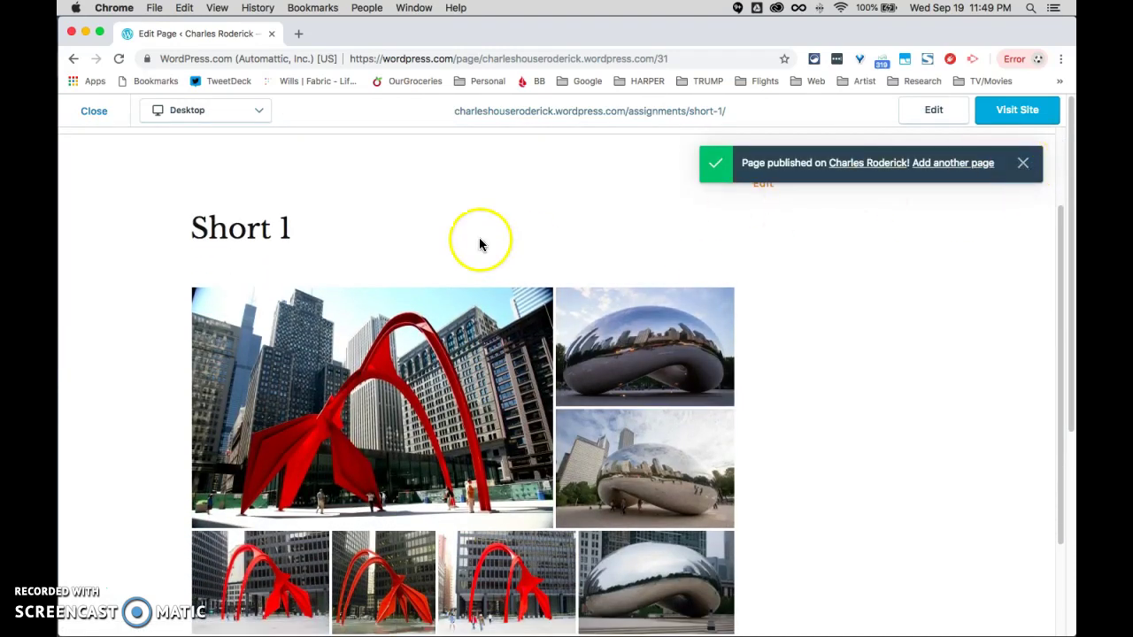
{"action": "scroll", "coordinate": [479, 237], "scroll_direction": "up", "scroll_amount": 3}
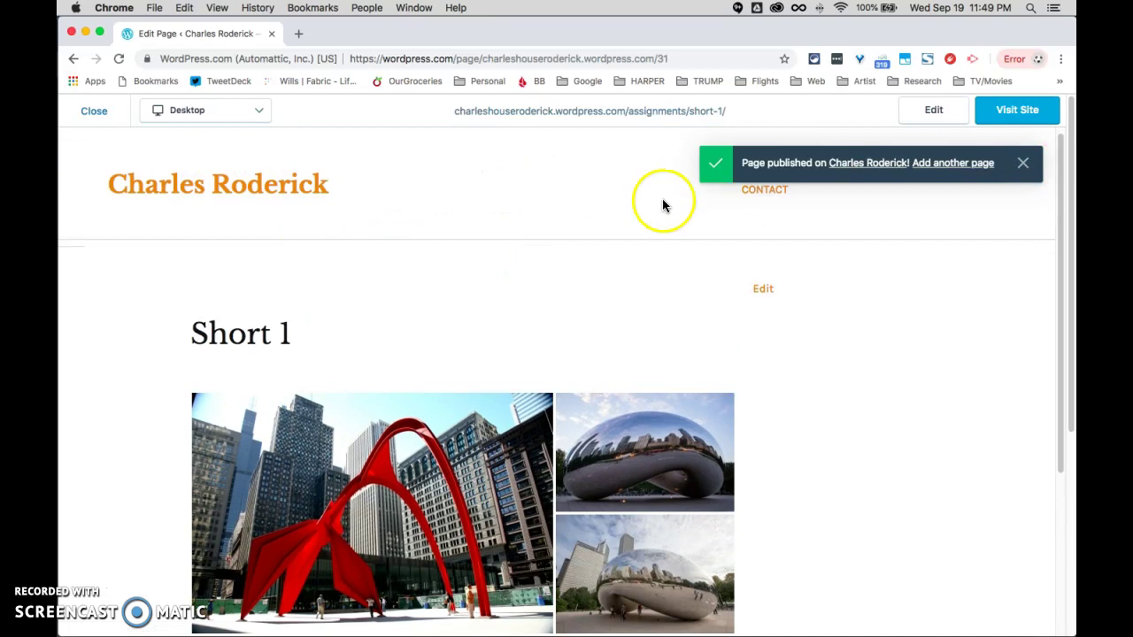
- Visit the live Short 1 page and inspect its web address and the Assignments submenu in the site navigation
{"action": "left_click", "coordinate": [856, 170]}
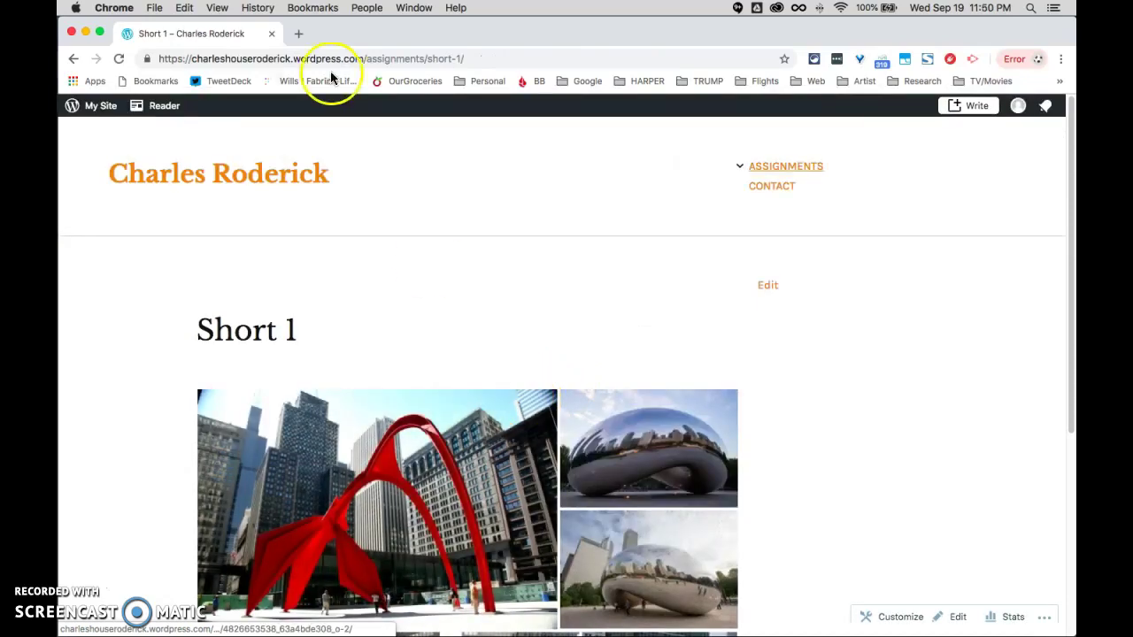
{"action": "left_click_drag", "start_coordinate": [160, 59], "coordinate": [204, 60]}
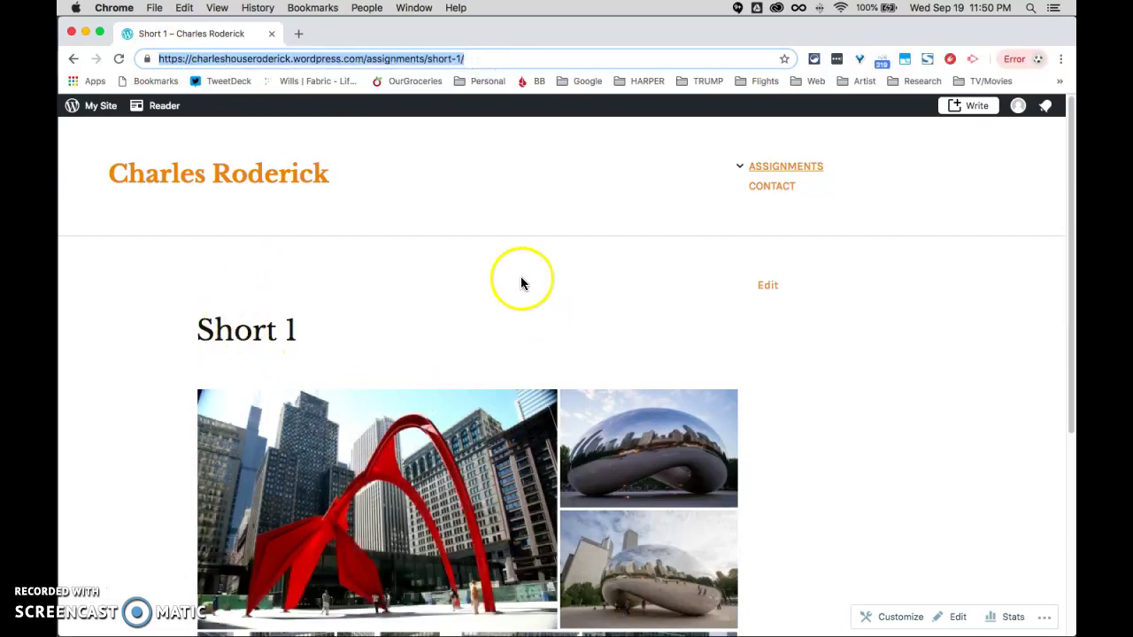
{"action": "scroll", "coordinate": [479, 318], "scroll_direction": "down", "scroll_amount": 1}
{"action": "scroll", "coordinate": [478, 319], "scroll_direction": "down", "scroll_amount": 3}
{"action": "scroll", "coordinate": [478, 318], "scroll_direction": "up", "scroll_amount": 3}
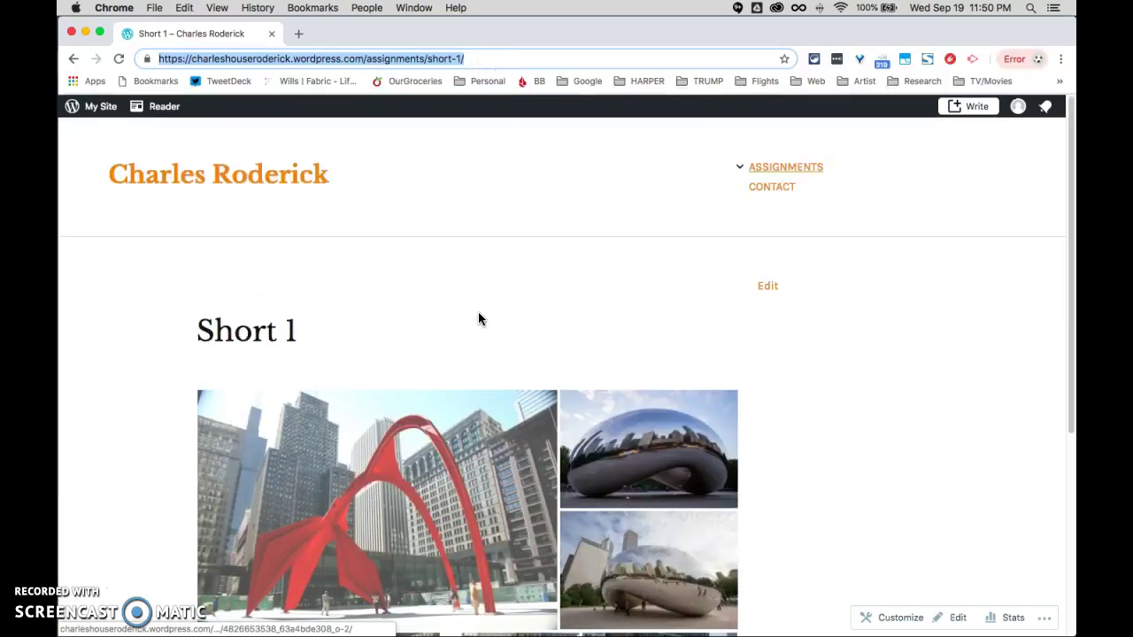
{"action": "left_click", "coordinate": [740, 168]}
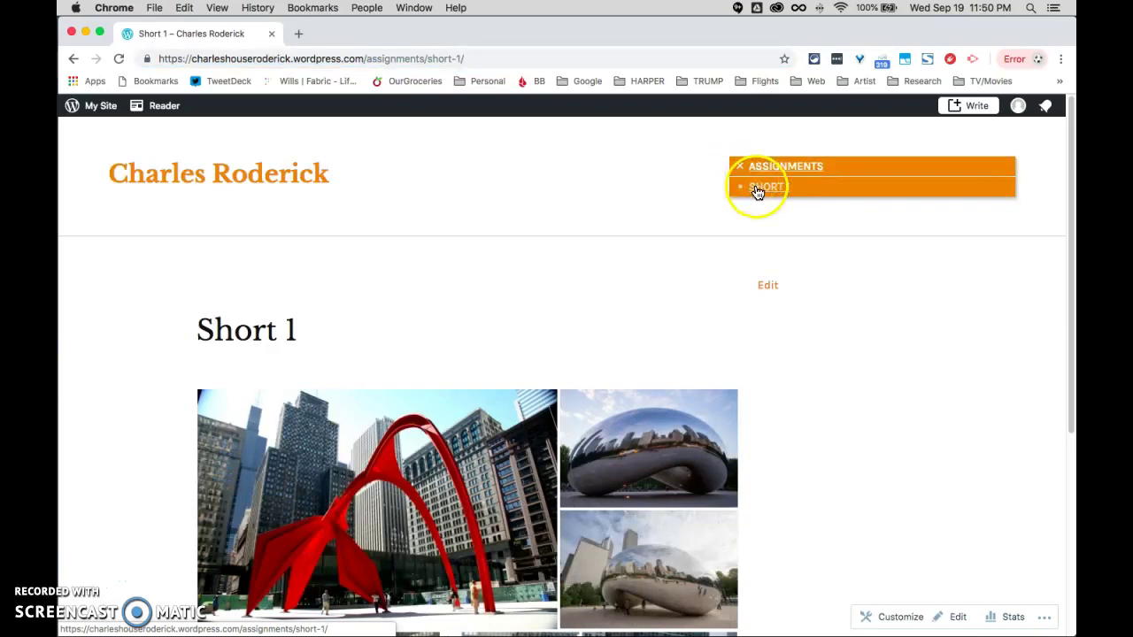
{"action": "left_click", "coordinate": [742, 168]}
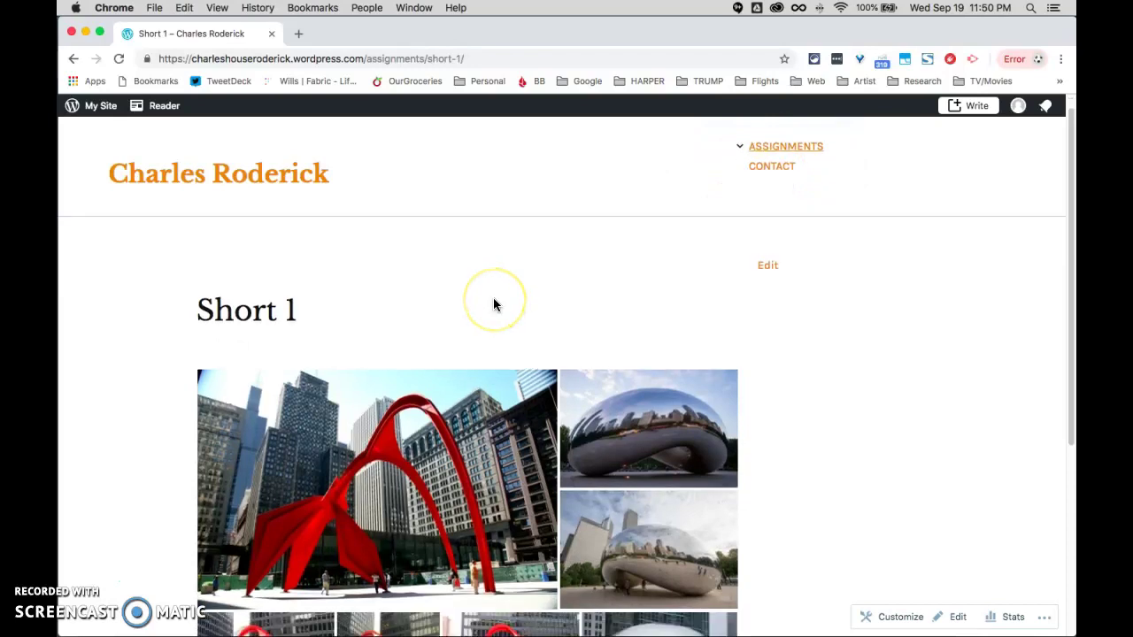
- Open the large red sculpture photo in the gallery's carousel, browse forward through three images, and return to the page
{"action": "scroll", "coordinate": [494, 303], "scroll_direction": "down", "scroll_amount": 3}
{"action": "left_click", "coordinate": [364, 454]}
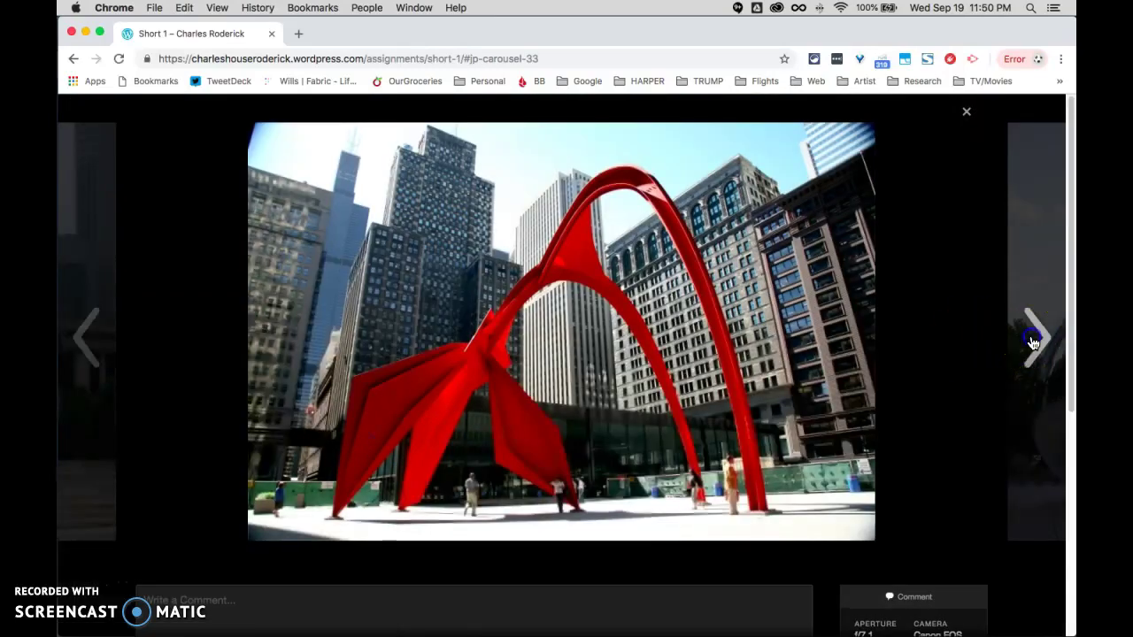
{"action": "left_click", "coordinate": [1032, 341]}
{"action": "left_click", "coordinate": [1032, 341]}
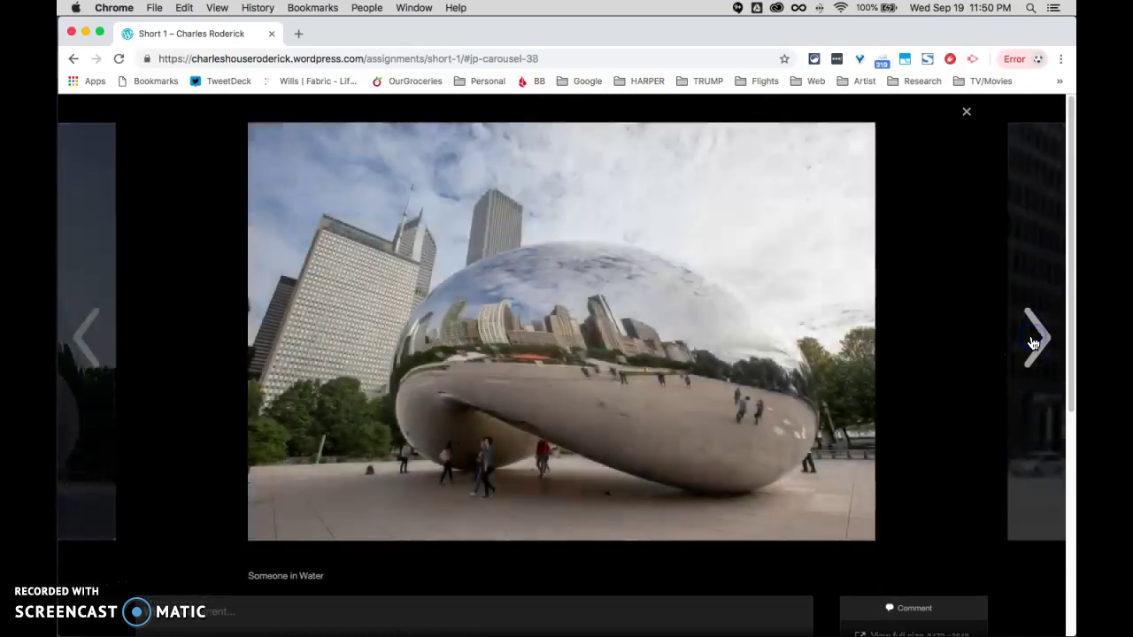
{"action": "left_click", "coordinate": [1033, 340]}
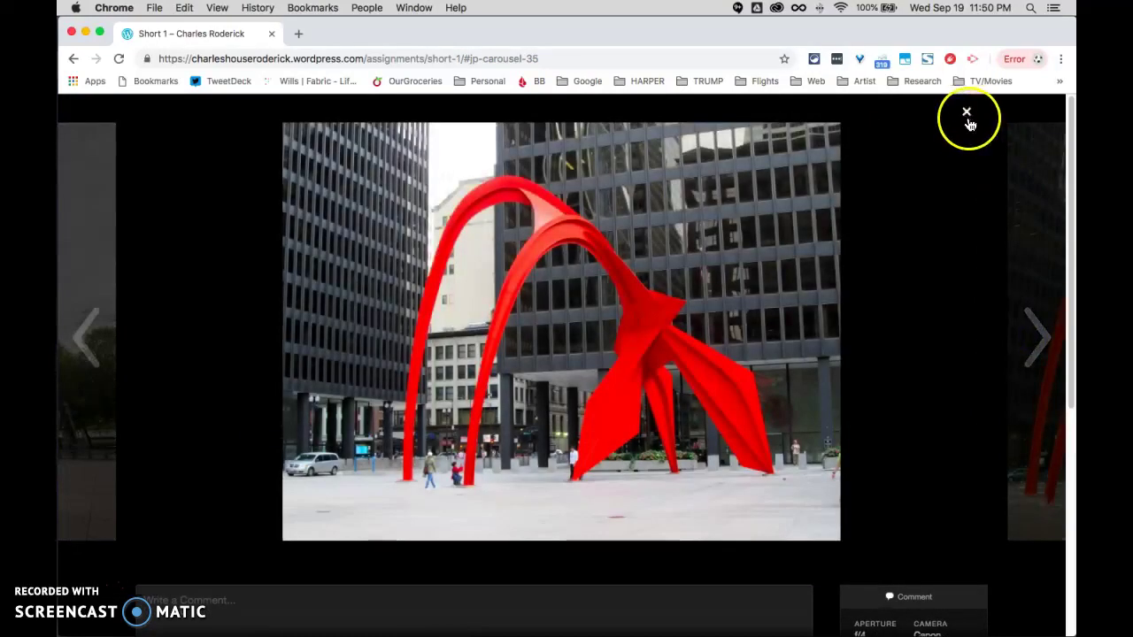
{"action": "left_click", "coordinate": [969, 119]}
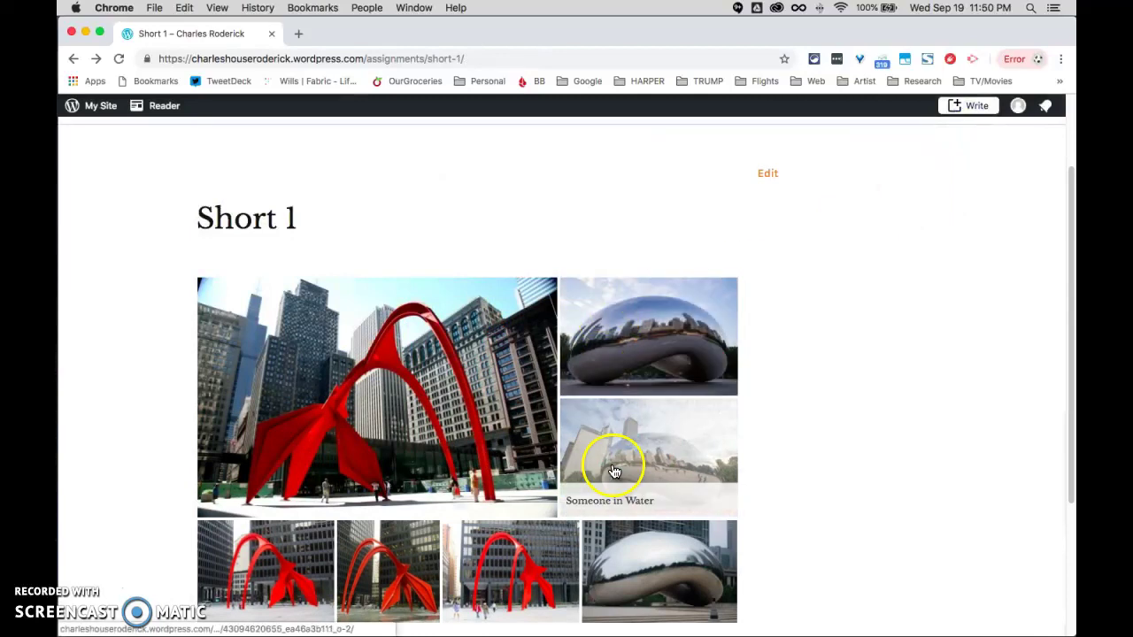
- View the Bean photo captioned "Someone in Water" enlarged, and return to the beginning of the page
{"action": "left_click", "coordinate": [615, 468]}
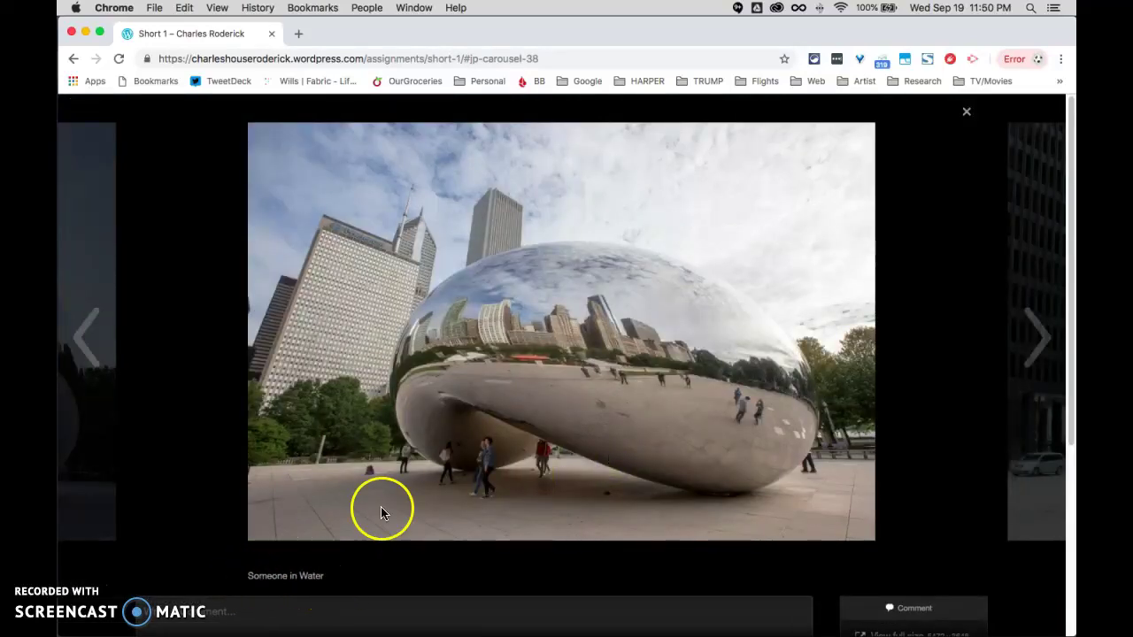
{"action": "left_click", "coordinate": [968, 112]}
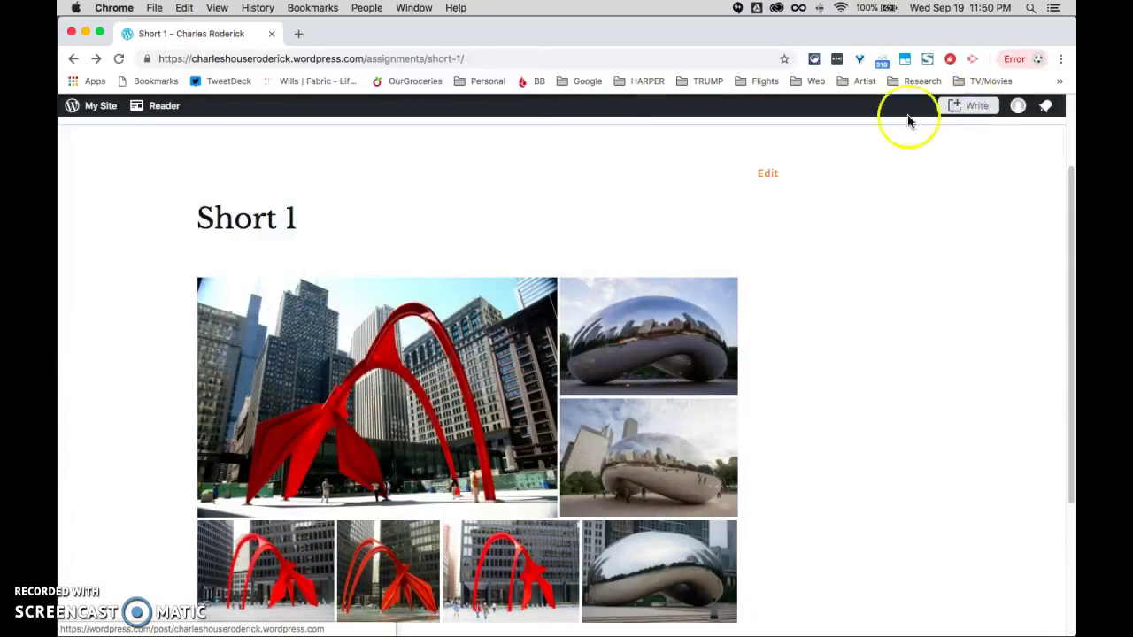
{"action": "scroll", "coordinate": [500, 168], "scroll_direction": "up", "scroll_amount": 3}
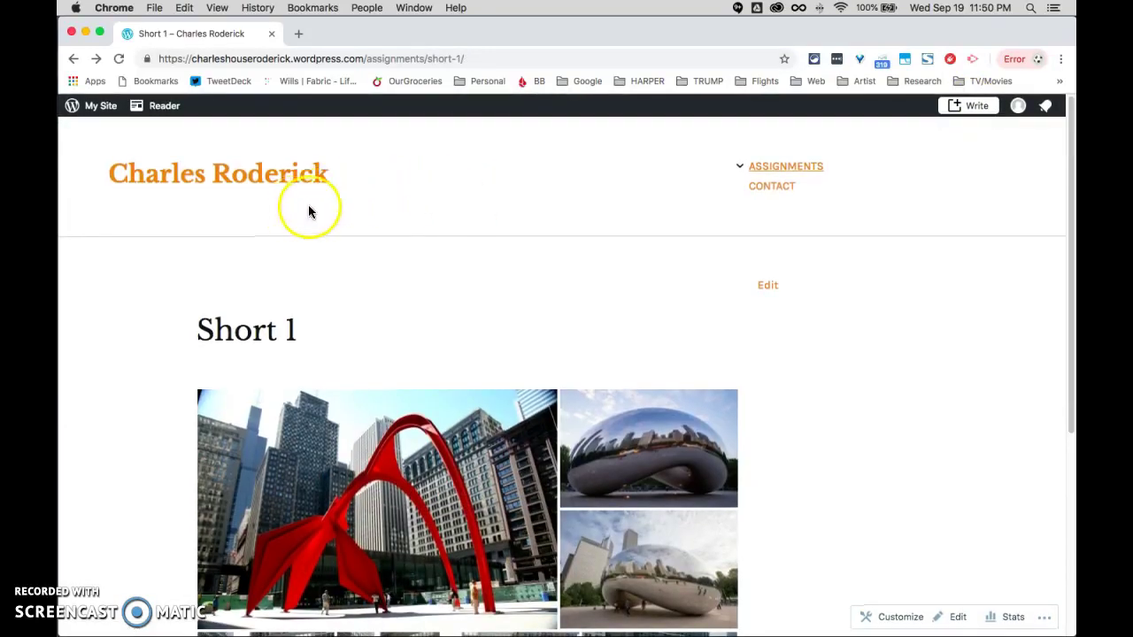
- Open the site's Customizer and view the Site Identity settings for the site title and footer credit
{"action": "left_click", "coordinate": [101, 107]}
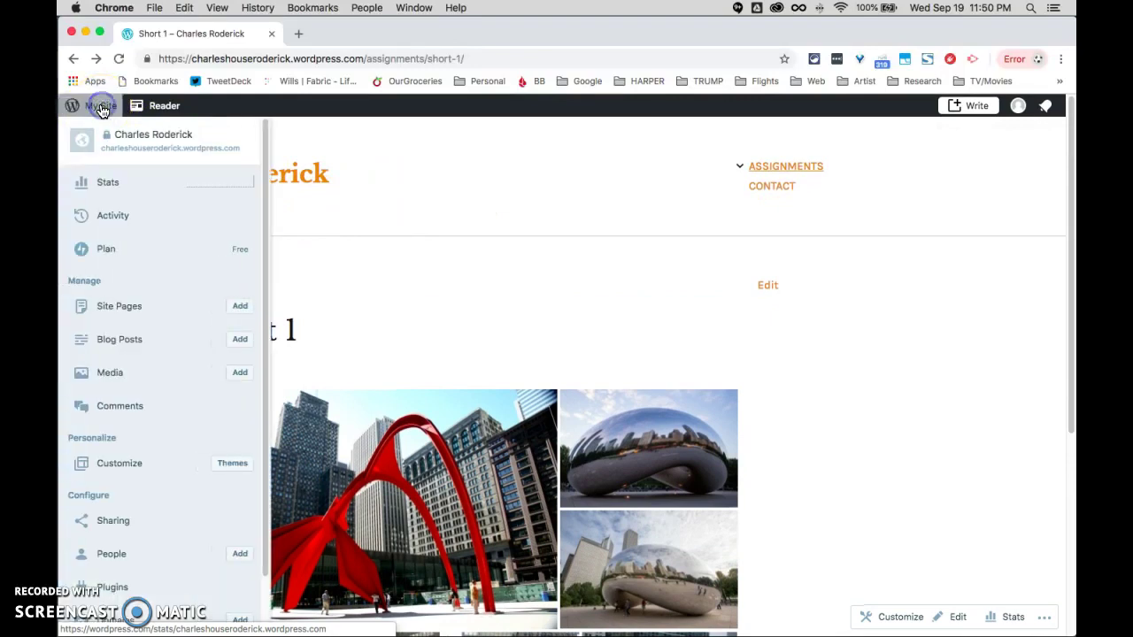
{"action": "left_click", "coordinate": [123, 467]}
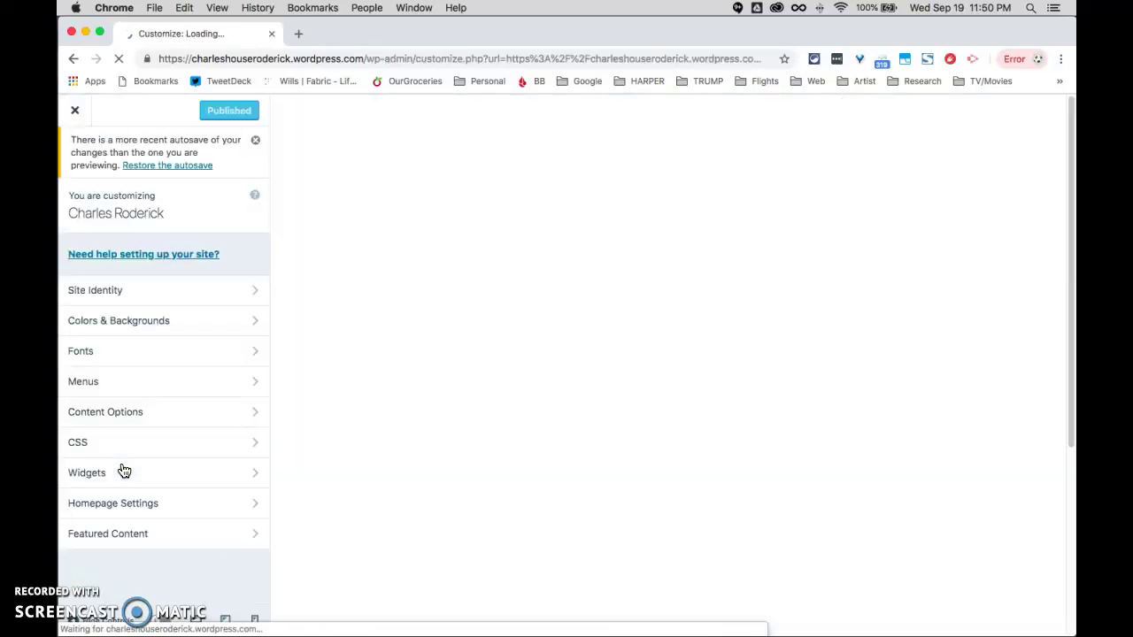
{"action": "left_click", "coordinate": [119, 455]}
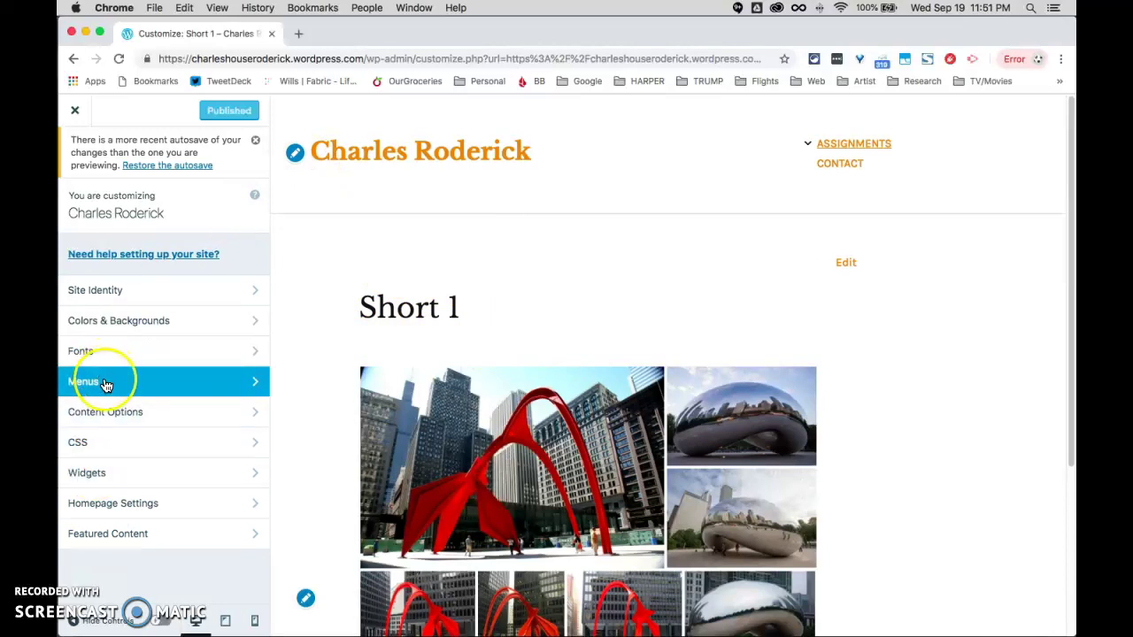
{"action": "left_click", "coordinate": [295, 153]}
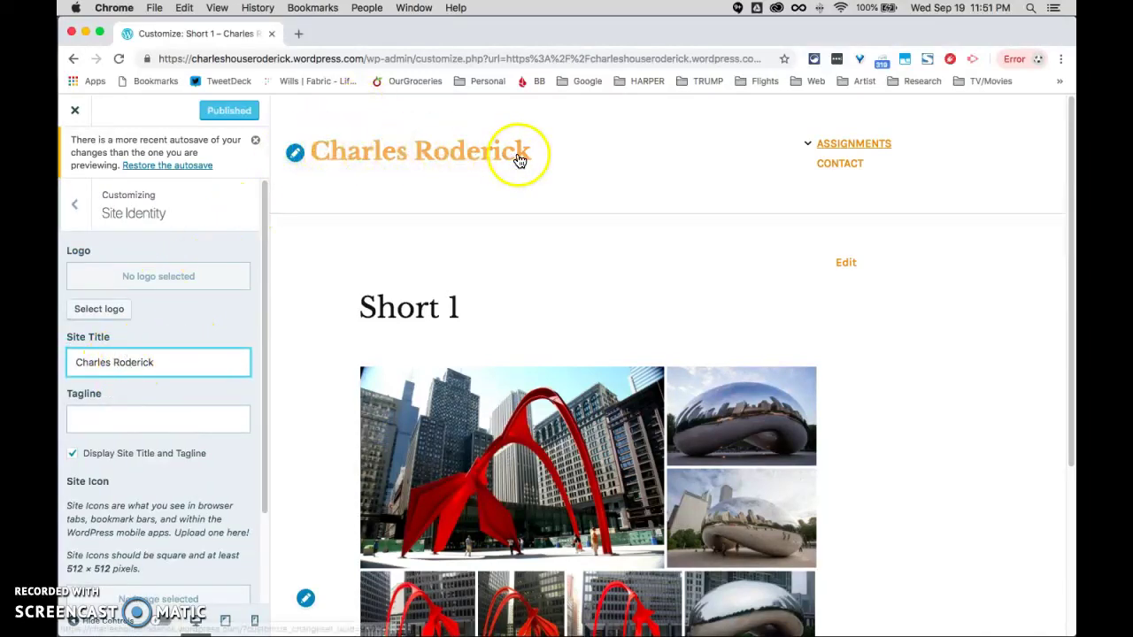
{"action": "left_click", "coordinate": [306, 599]}
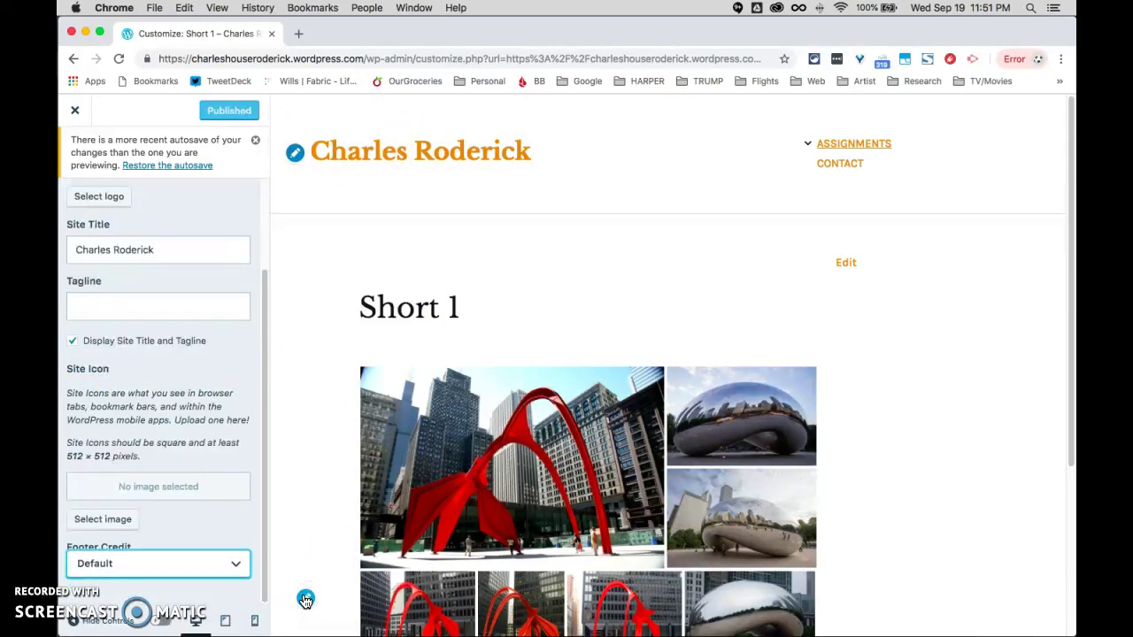
- Change the site's footer credit to the WordPress.com option and leave the Site Identity settings
{"action": "scroll", "coordinate": [337, 532], "scroll_direction": "down", "scroll_amount": 5}
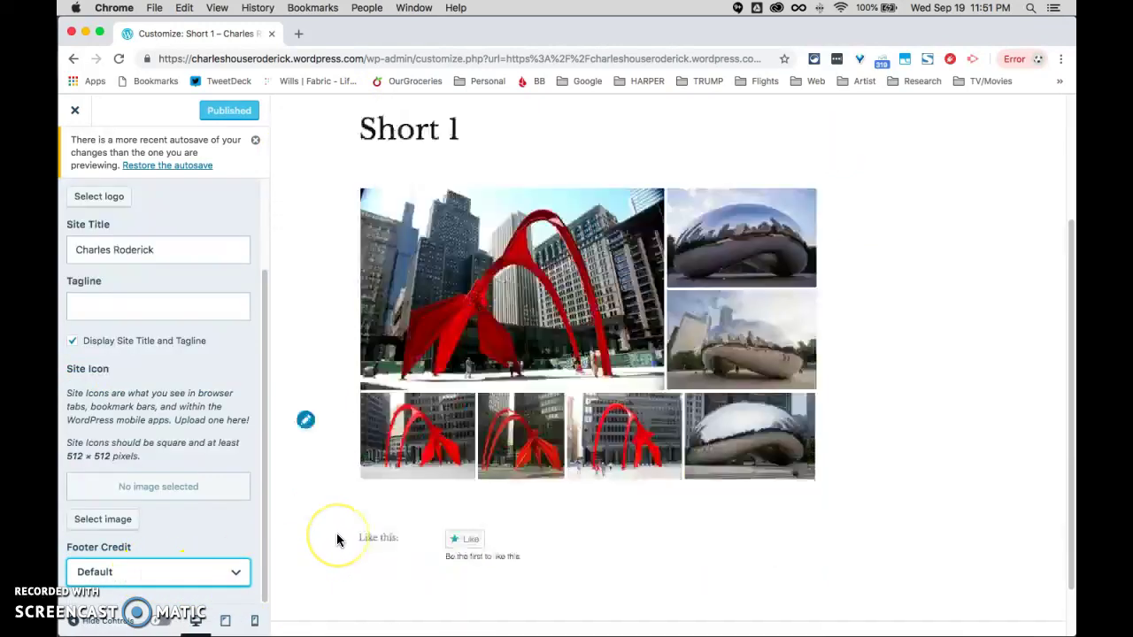
{"action": "scroll", "coordinate": [313, 542], "scroll_direction": "down", "scroll_amount": 1}
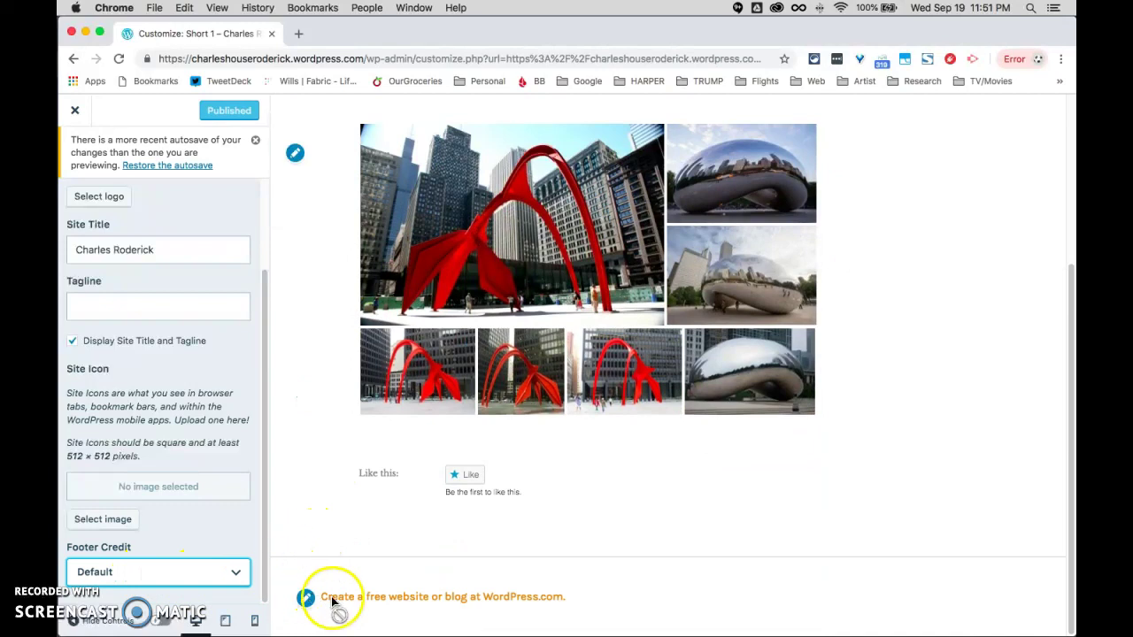
{"action": "left_click", "coordinate": [232, 573]}
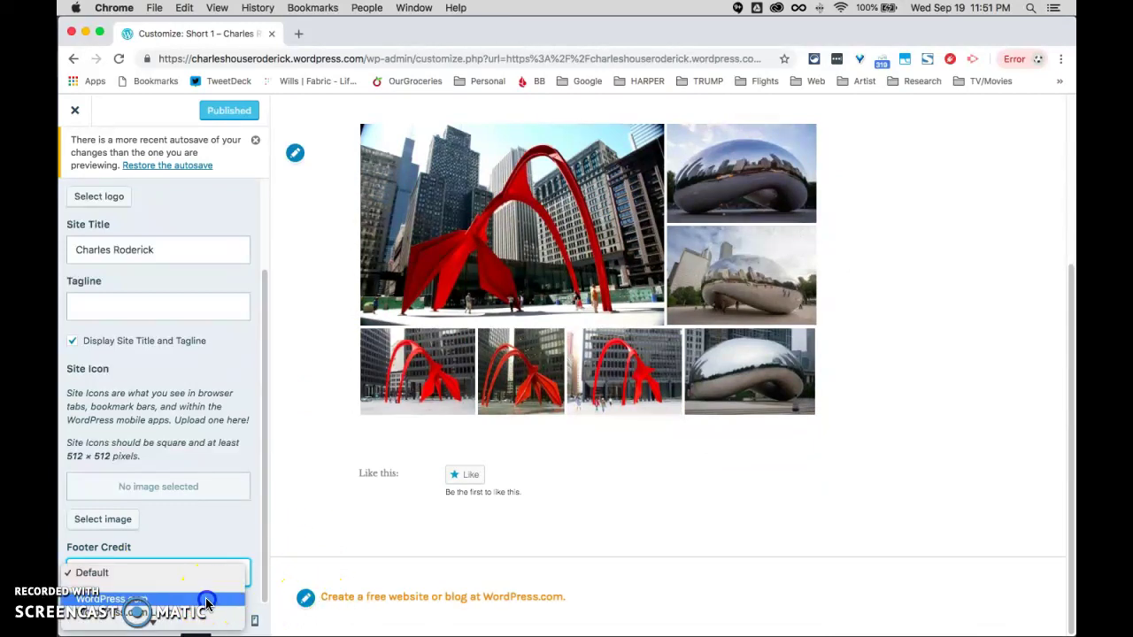
{"action": "left_click", "coordinate": [207, 599]}
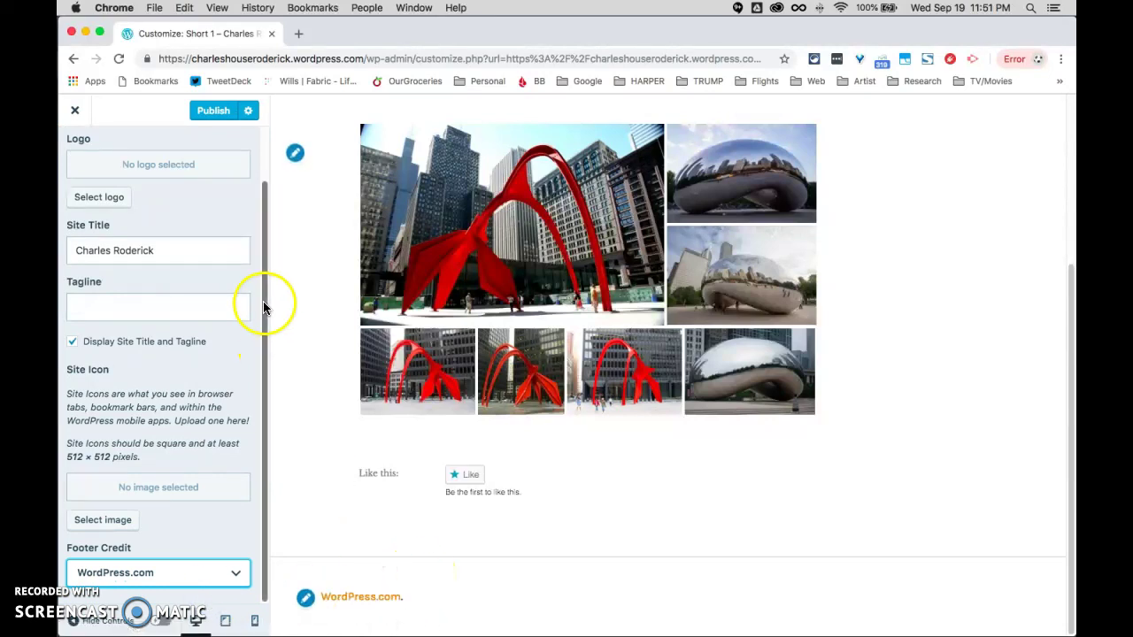
{"action": "scroll", "coordinate": [218, 303], "scroll_direction": "up", "scroll_amount": 2}
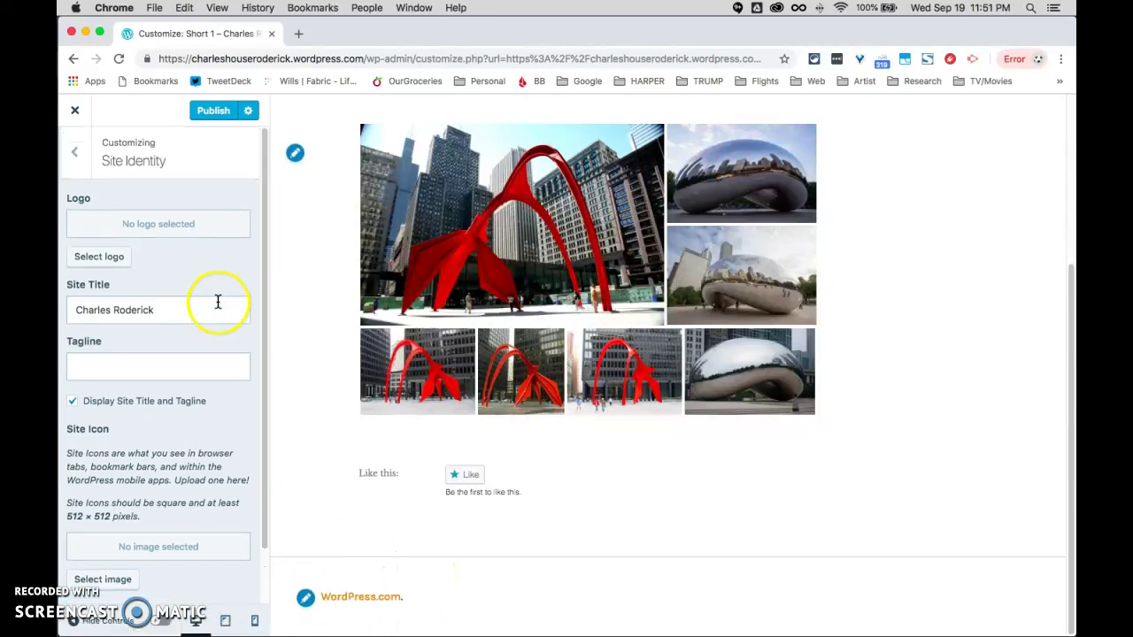
{"action": "left_click", "coordinate": [76, 154]}
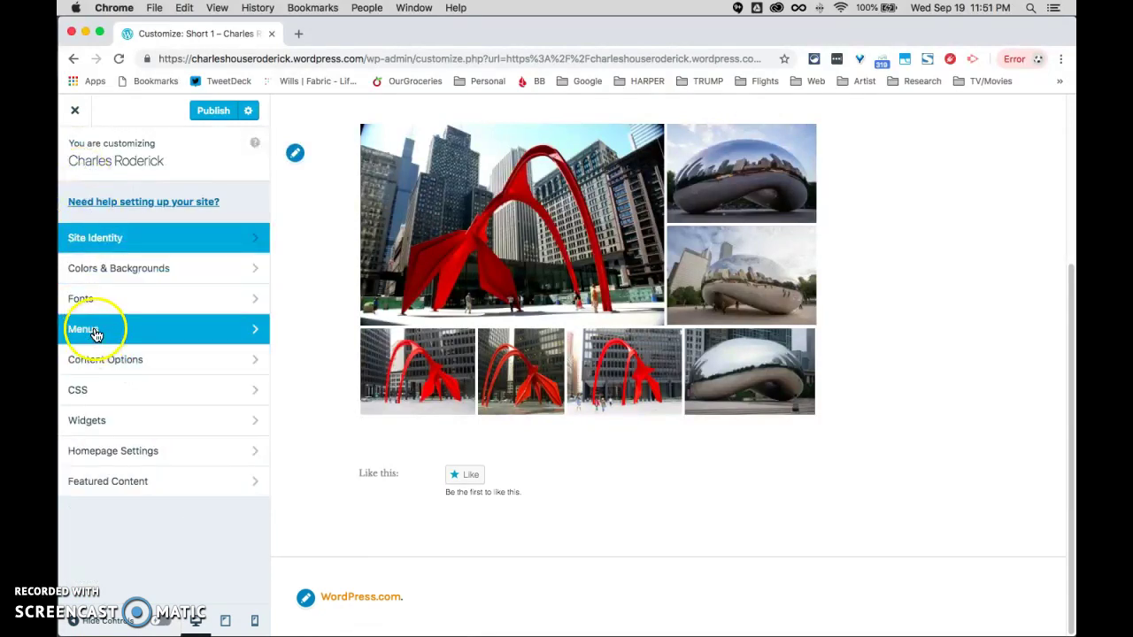
- Open the Primary menu's settings and assign that menu to the Top location
{"action": "scroll", "coordinate": [498, 324], "scroll_direction": "up", "scroll_amount": 5}
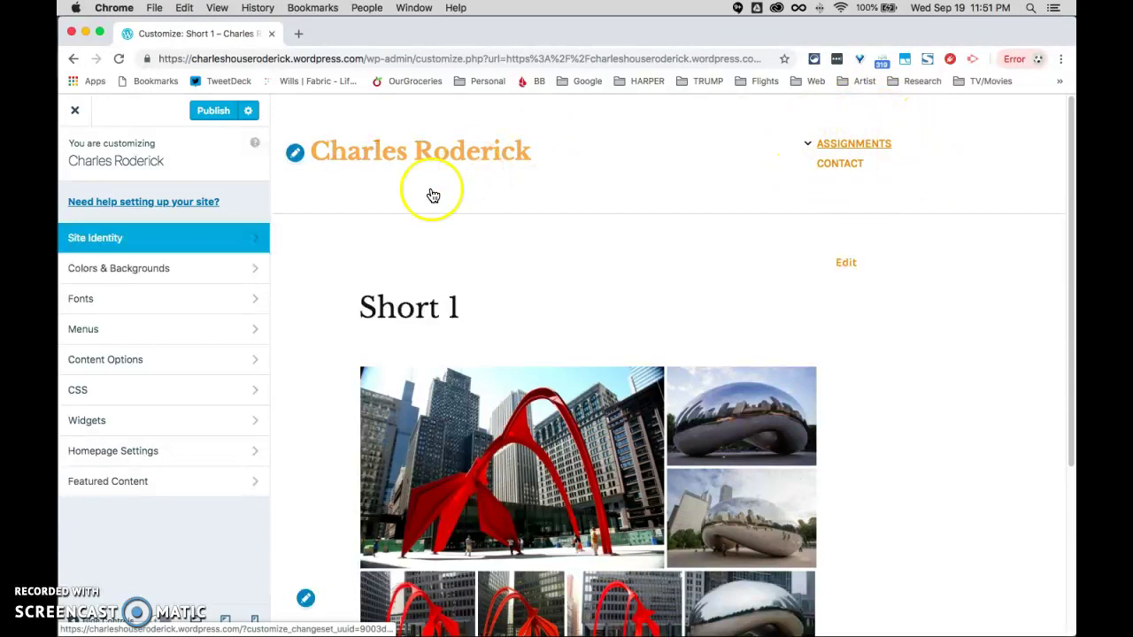
{"action": "left_click", "coordinate": [113, 332]}
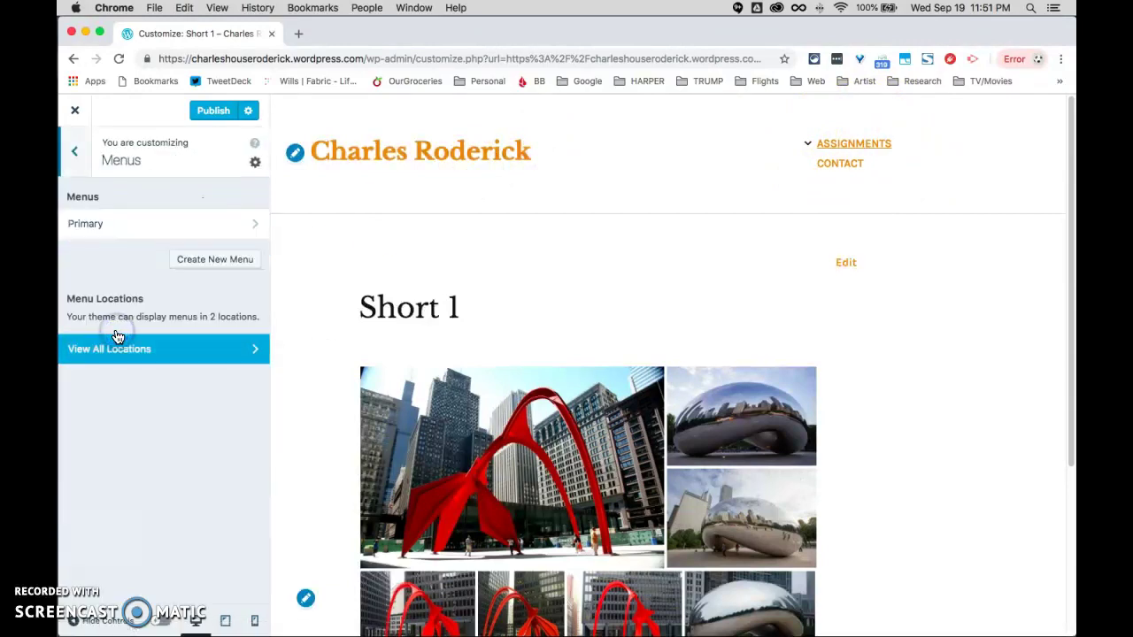
{"action": "left_click", "coordinate": [121, 229]}
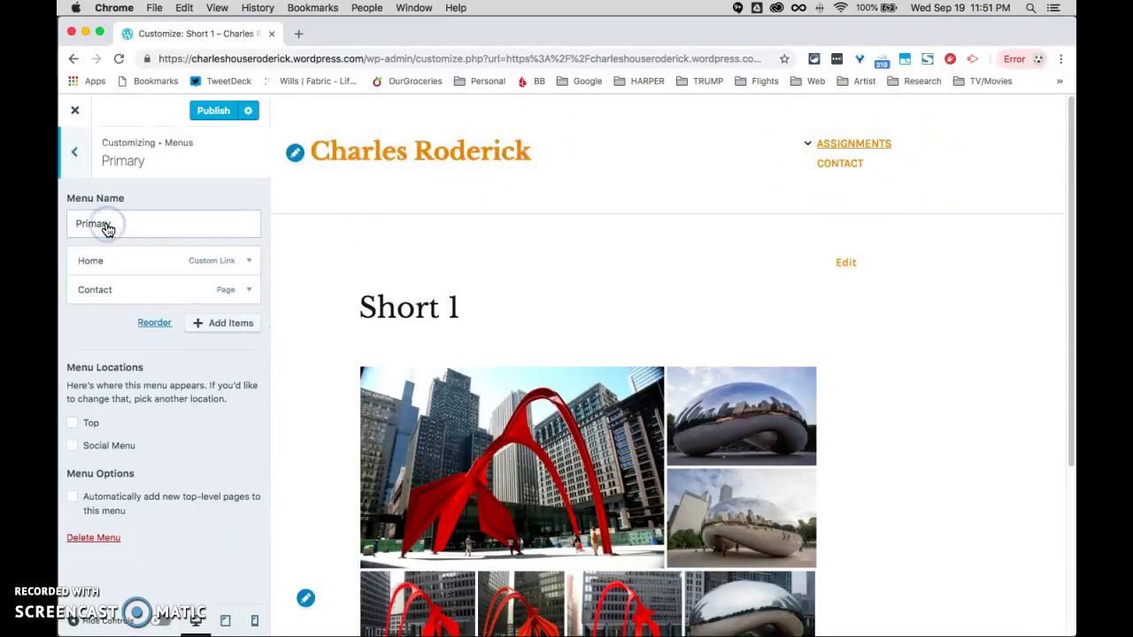
{"action": "left_click", "coordinate": [72, 424]}
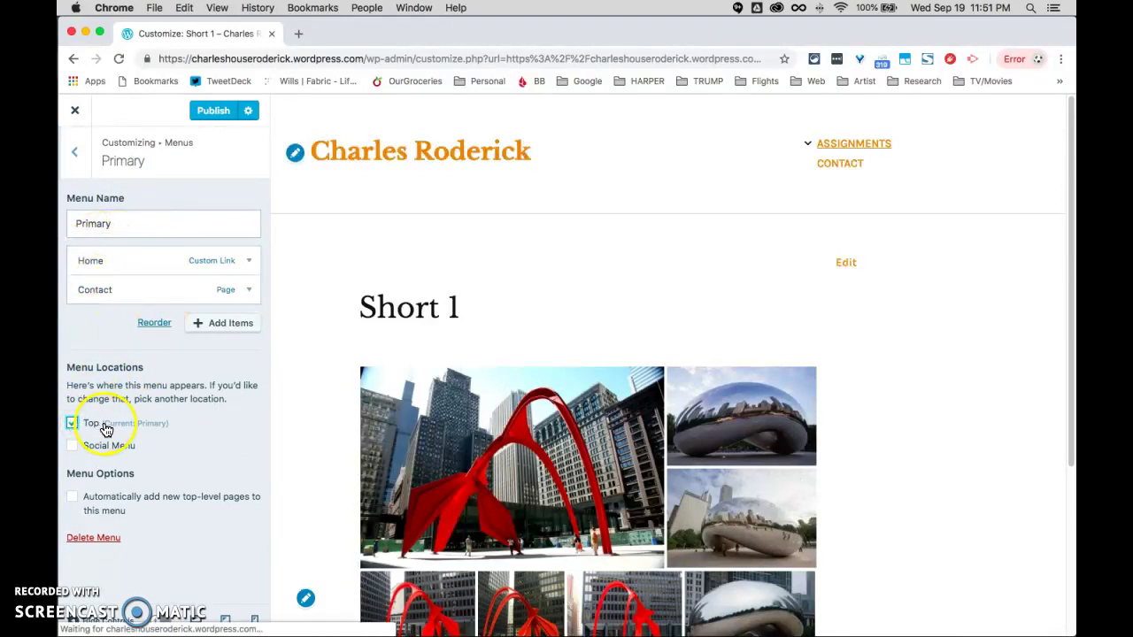